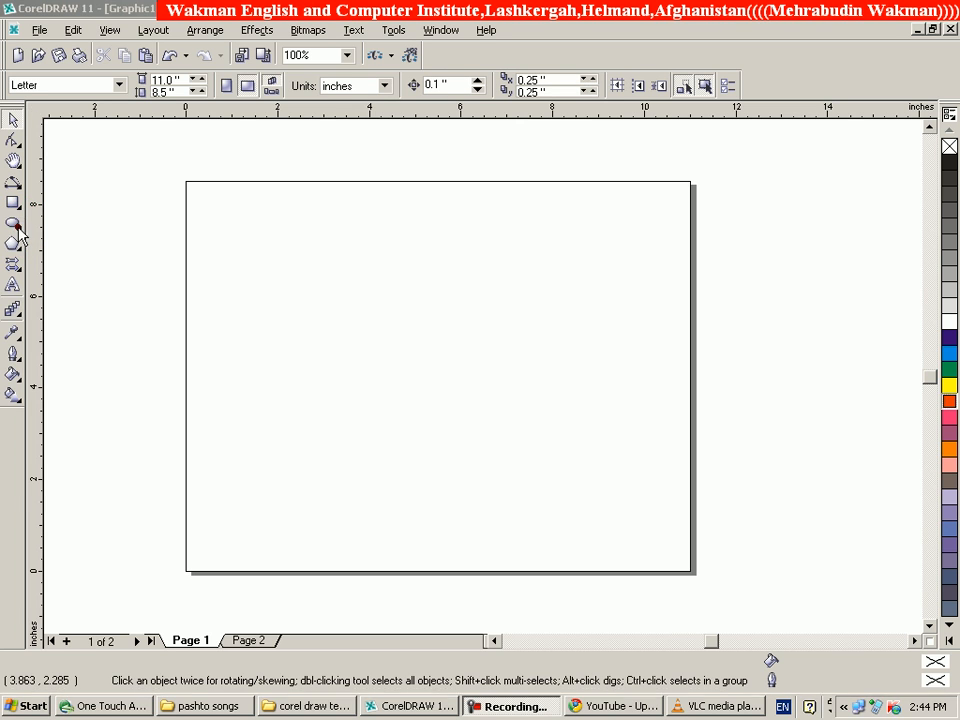
Step: Draw an ellipse about 3.7 inches wide and 2.9 inches high in the page's left half
click(18, 230)
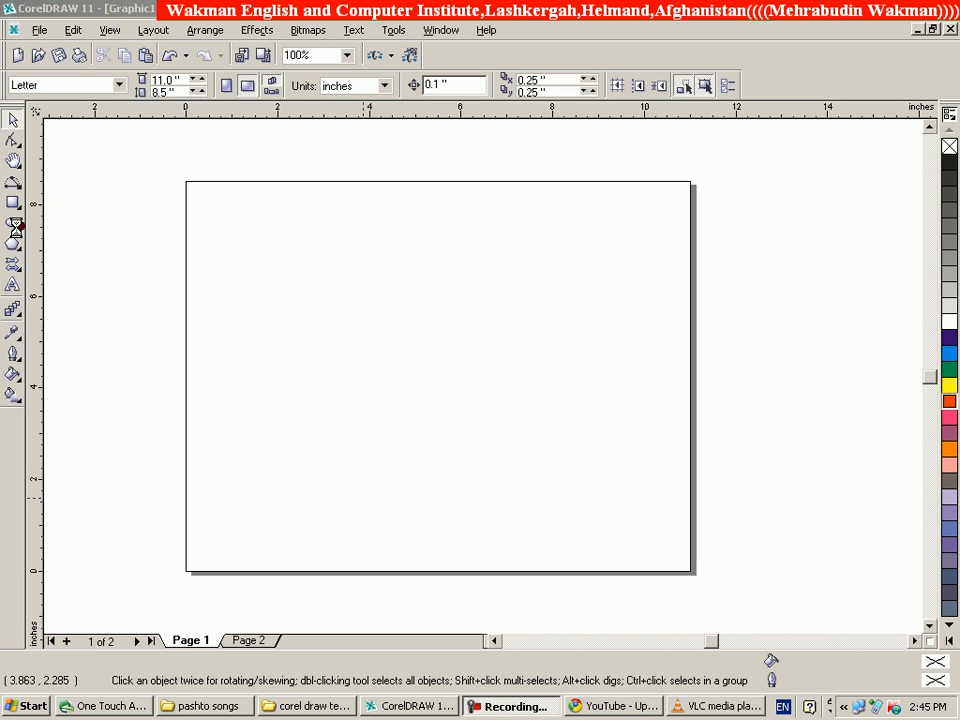
click(15, 226)
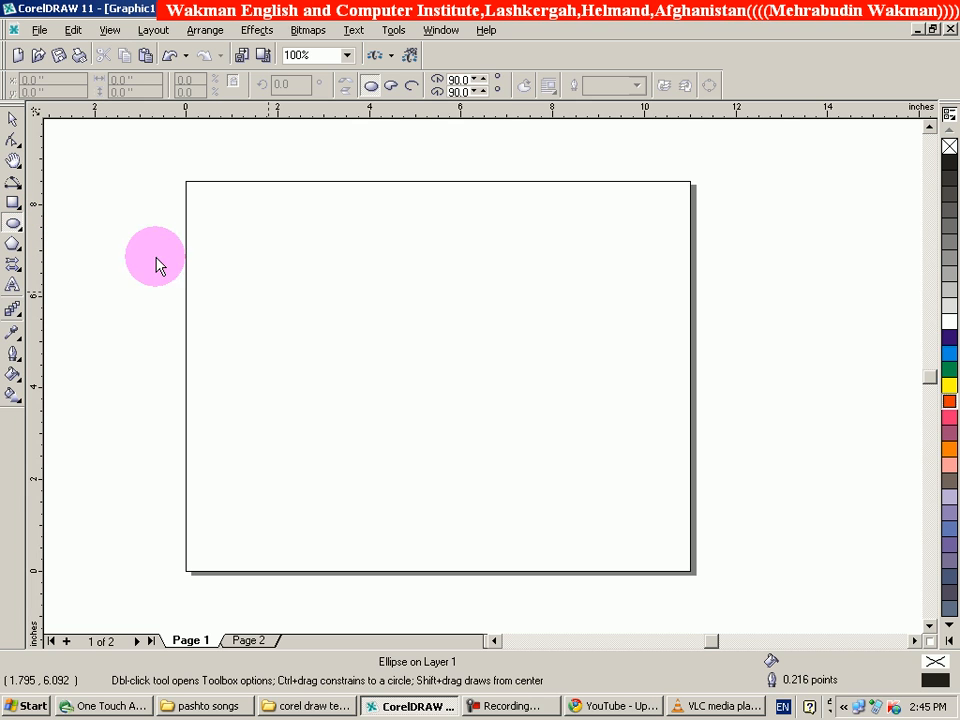
drag(225, 263, 397, 399)
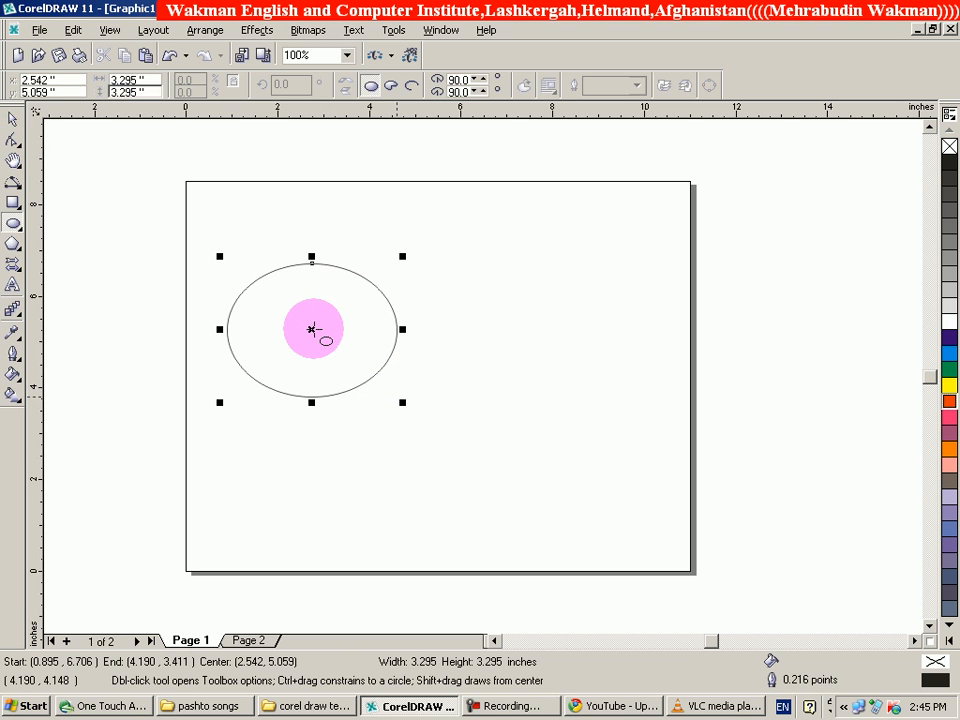
click(15, 122)
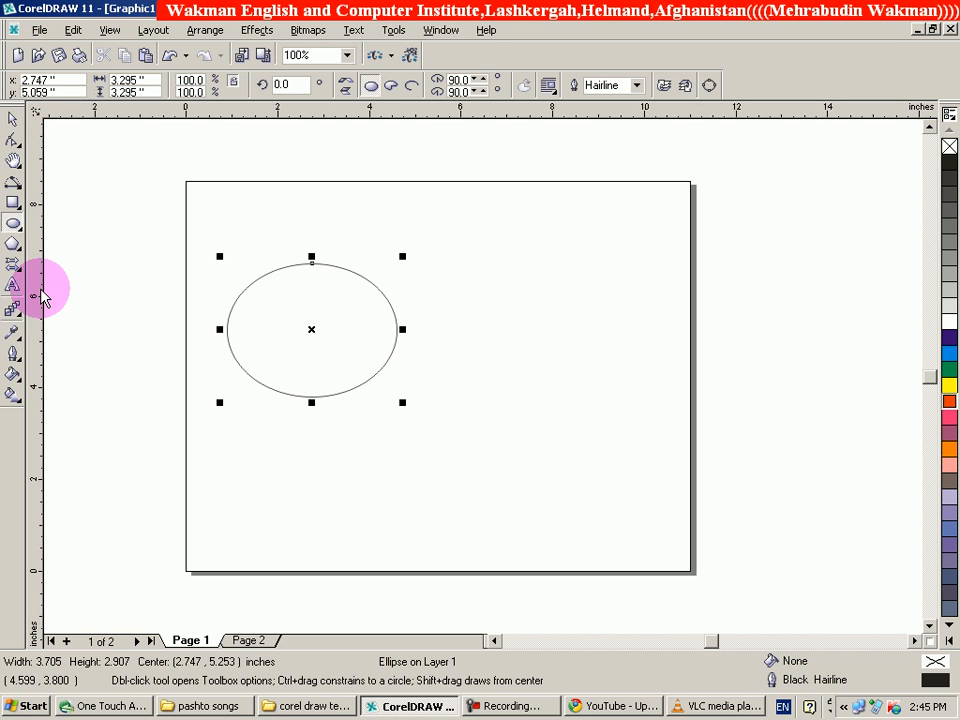
Step: Apply a linear fountain fill to the ellipse, running from its lower edge to its upper edge
click(20, 397)
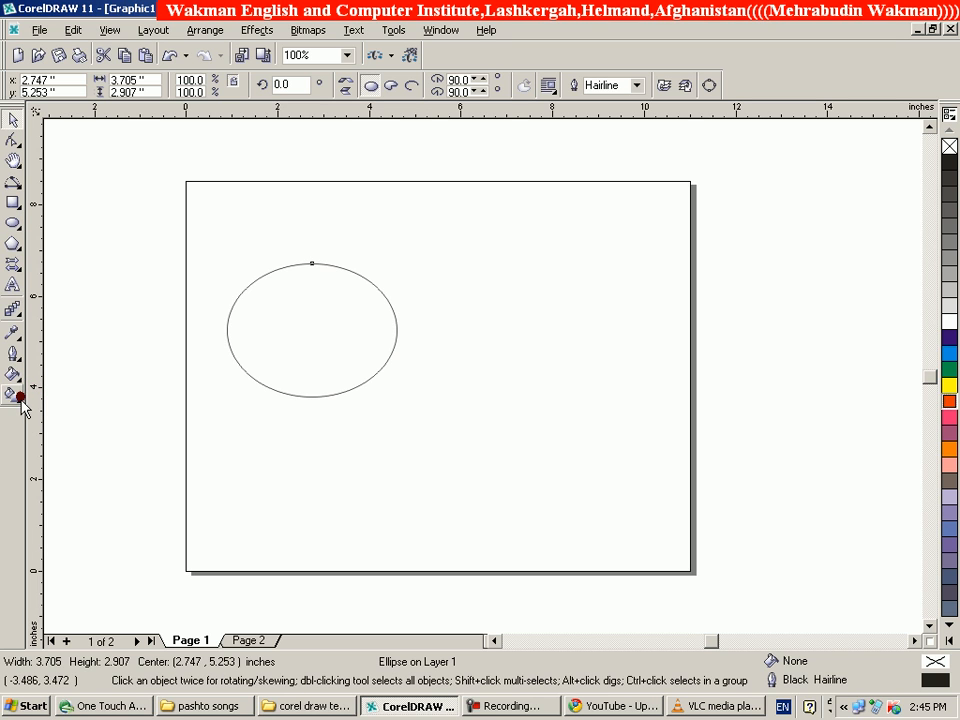
drag(21, 401, 41, 400)
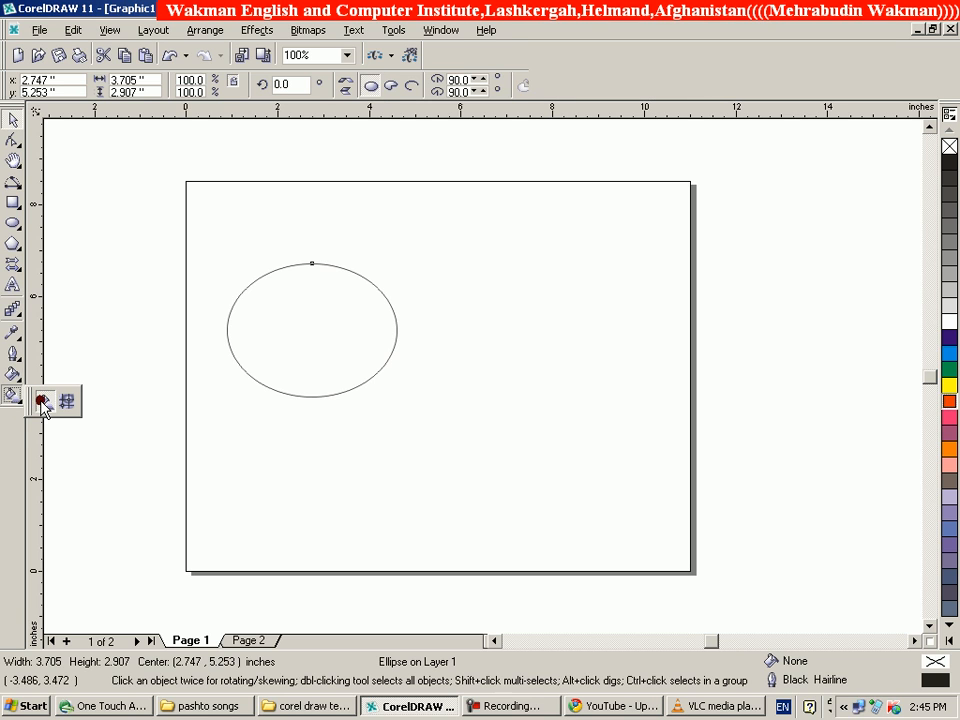
click(41, 400)
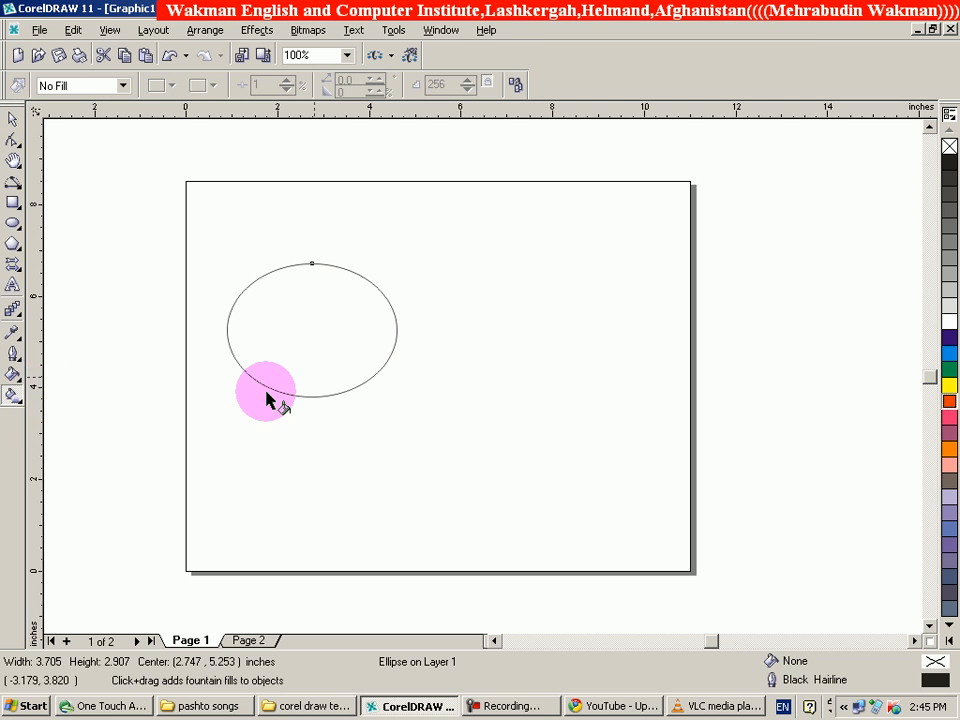
drag(331, 388, 291, 271)
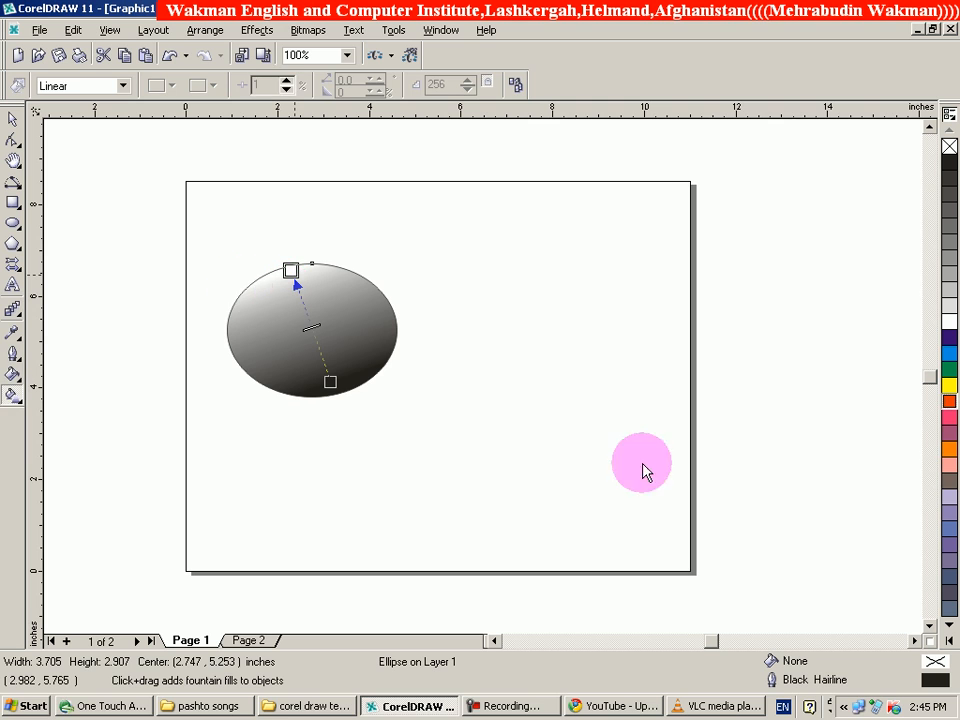
Step: Colour the gradient from pink at the lower end to yellow at the upper end, with its midpoint at 48%
mouse_move(950, 418)
mouse_down()
mouse_move(563, 418)
mouse_move(343, 398)
mouse_move(315, 371)
mouse_move(310, 328)
mouse_move(311, 341)
mouse_up()
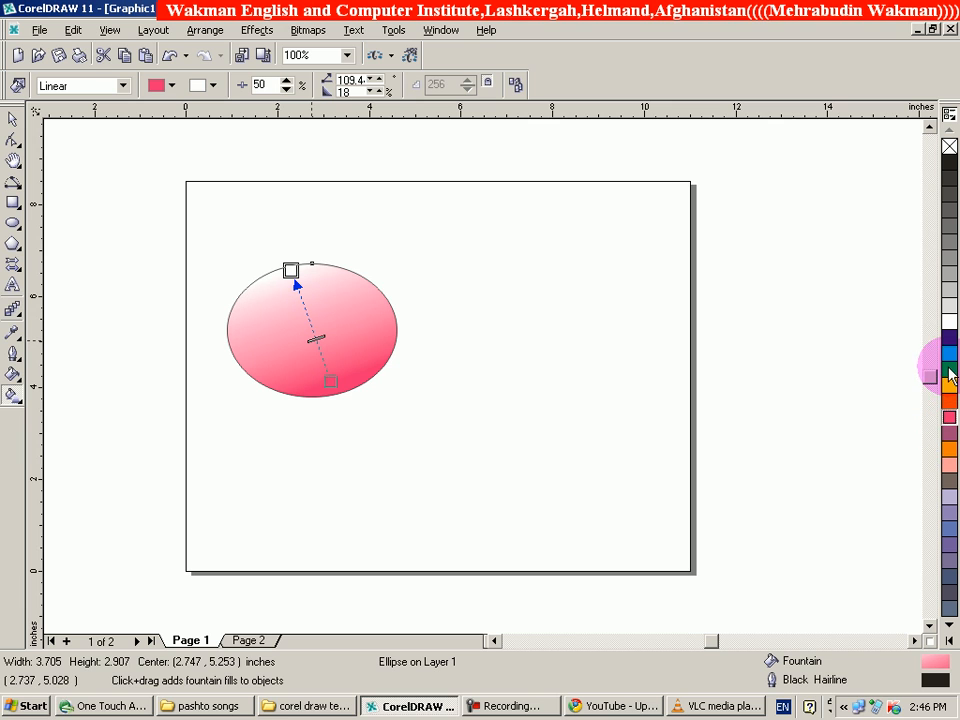
drag(956, 382, 292, 278)
mouse_move(316, 341)
mouse_down()
mouse_move(309, 317)
mouse_move(312, 329)
mouse_up()
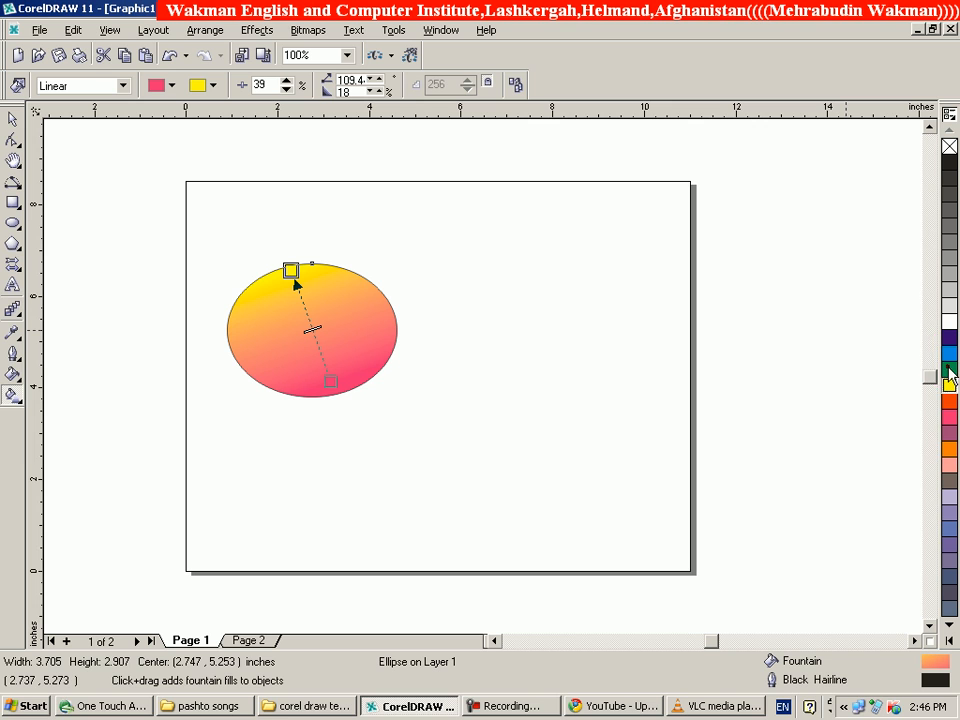
Step: Change the gradient's lower colour to green and add a red-orange colour node at 42% along it
drag(619, 378, 330, 382)
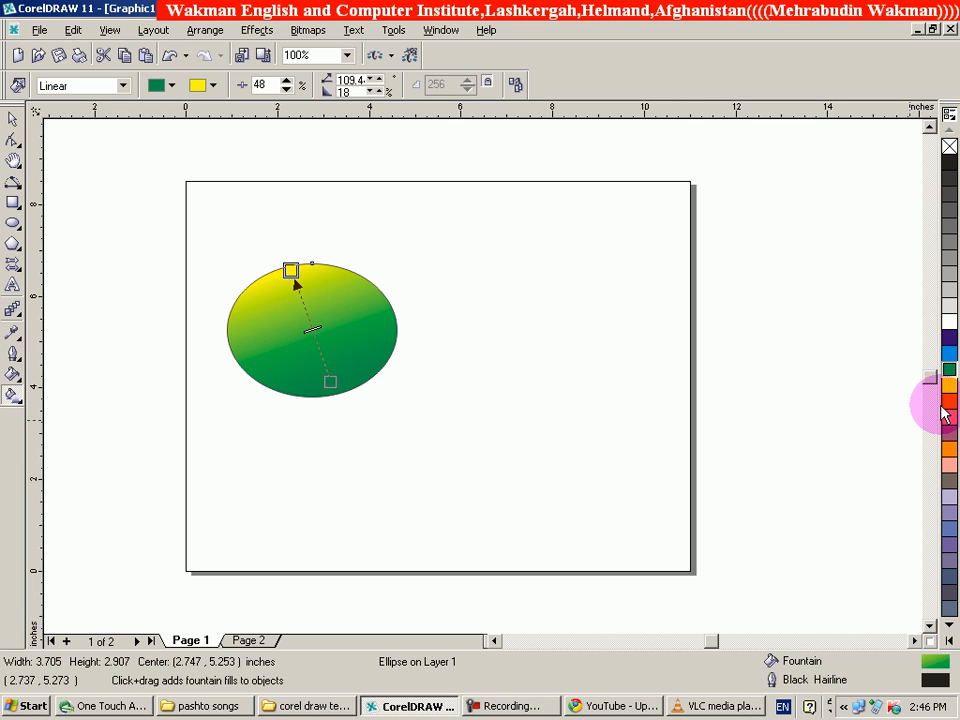
drag(952, 399, 311, 328)
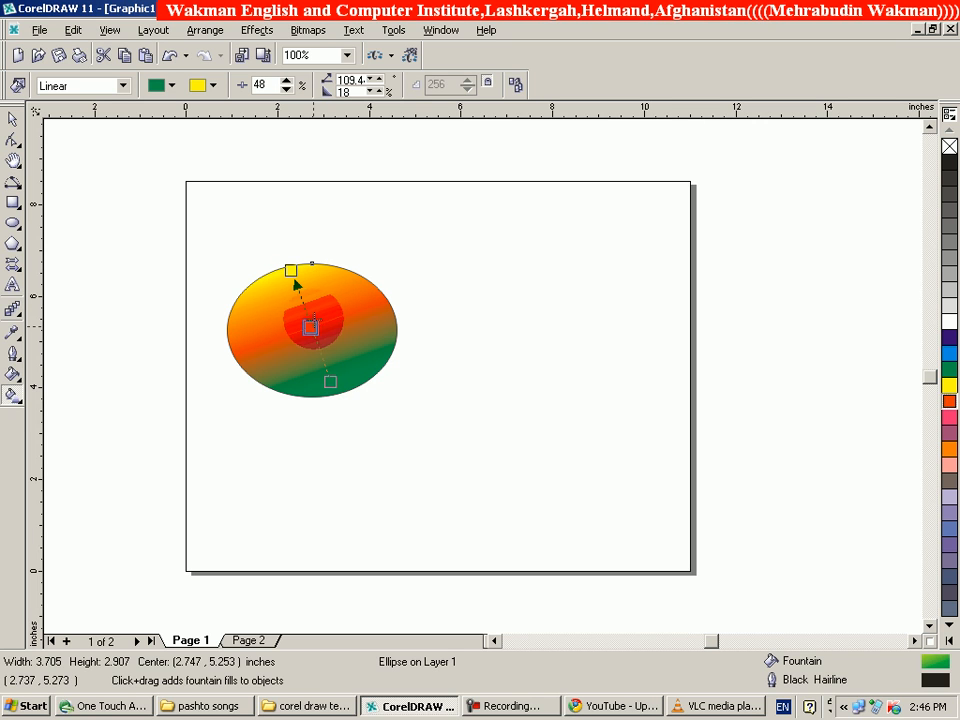
click(311, 328)
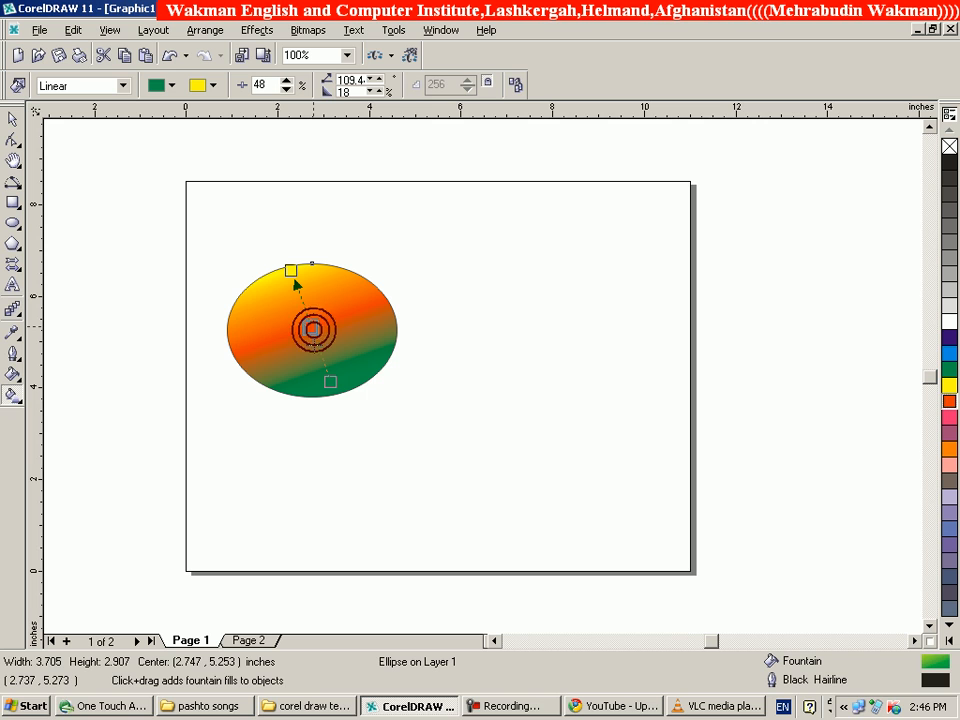
click(312, 329)
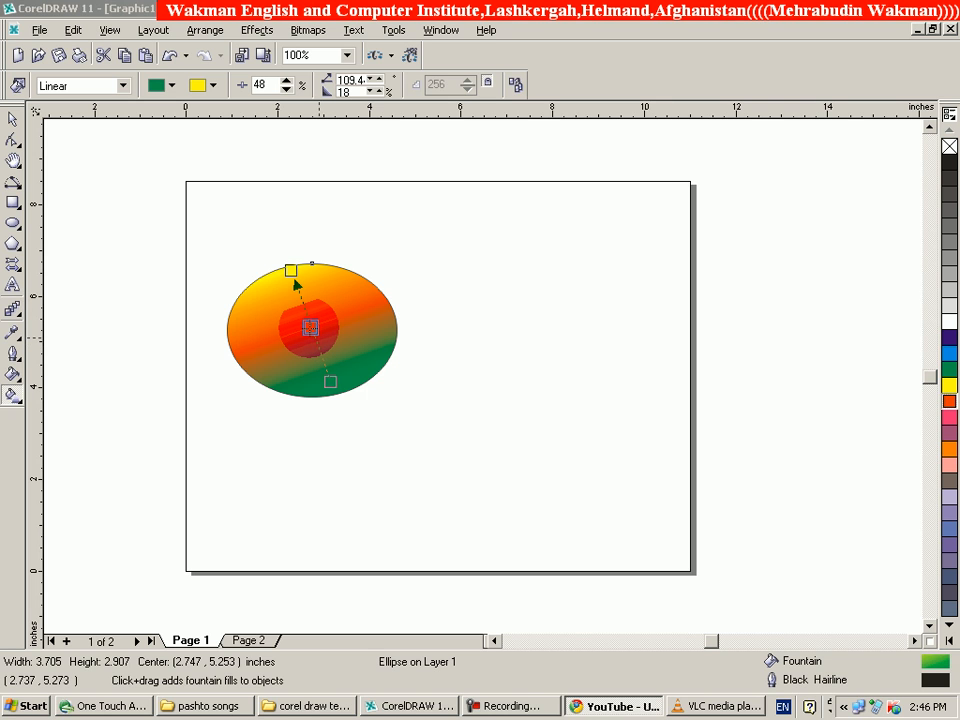
click(316, 333)
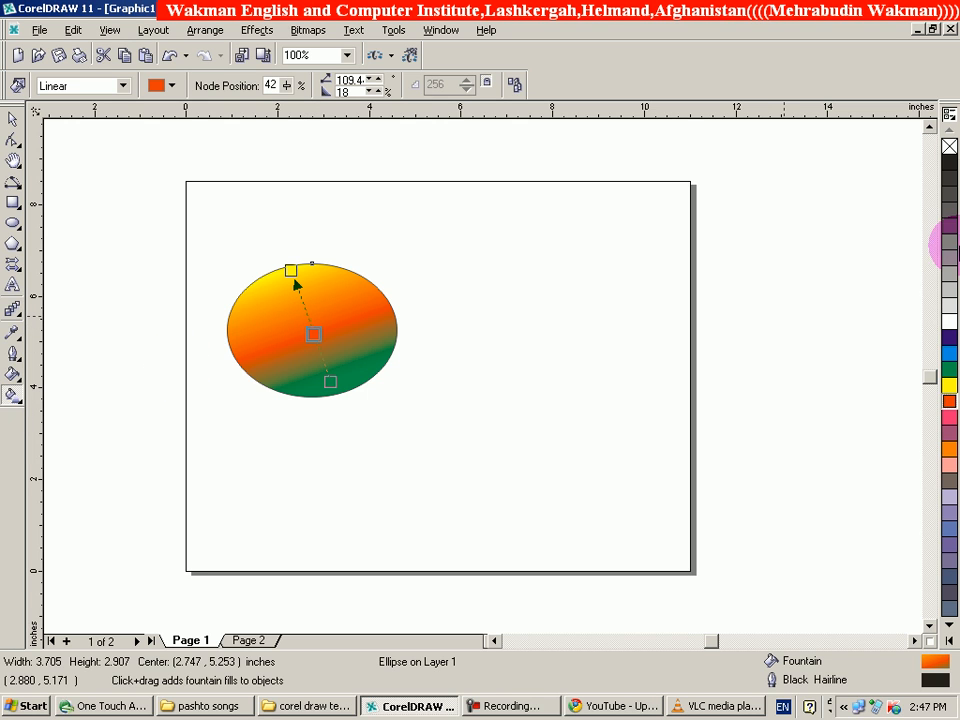
Step: Set the gradient's upper end to black, pull that end slightly inward, and move the red-orange node to 53%
drag(942, 170, 291, 271)
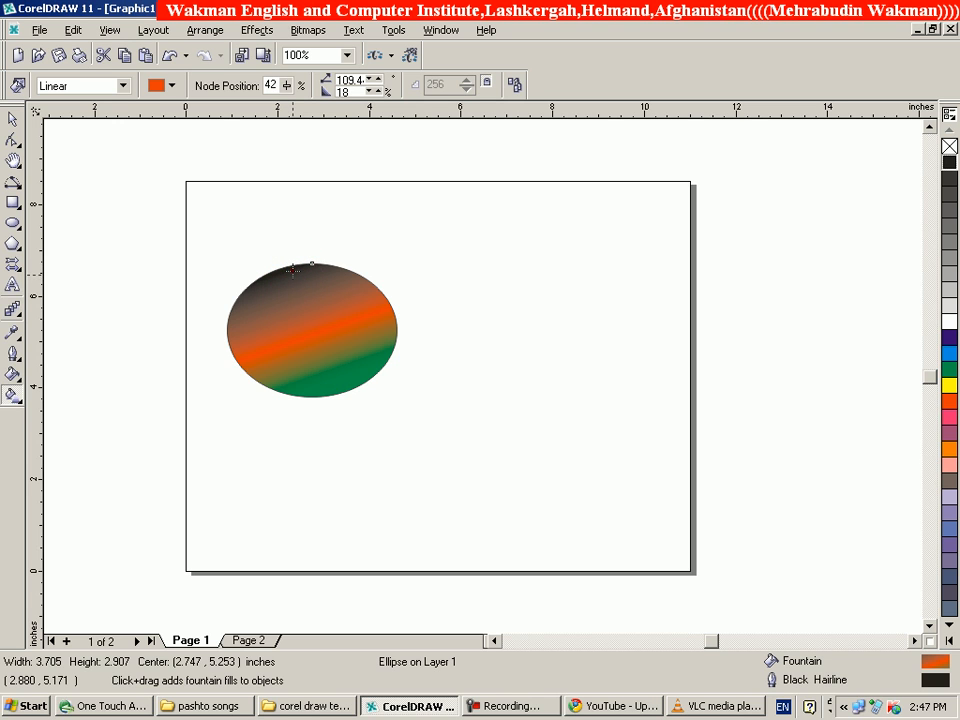
click(291, 272)
drag(292, 283, 292, 287)
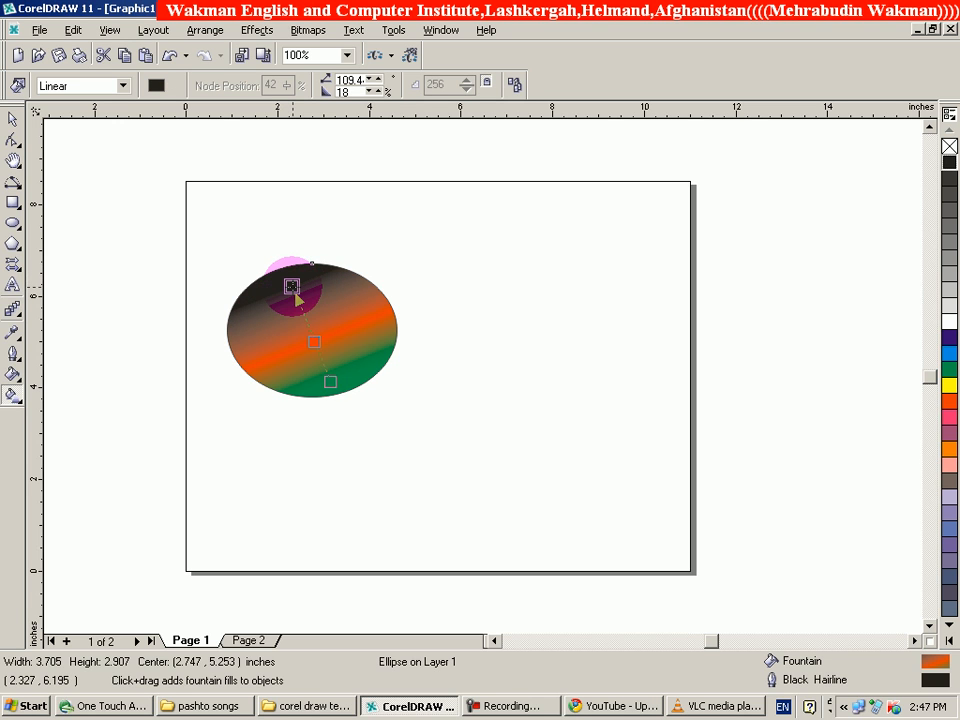
click(312, 339)
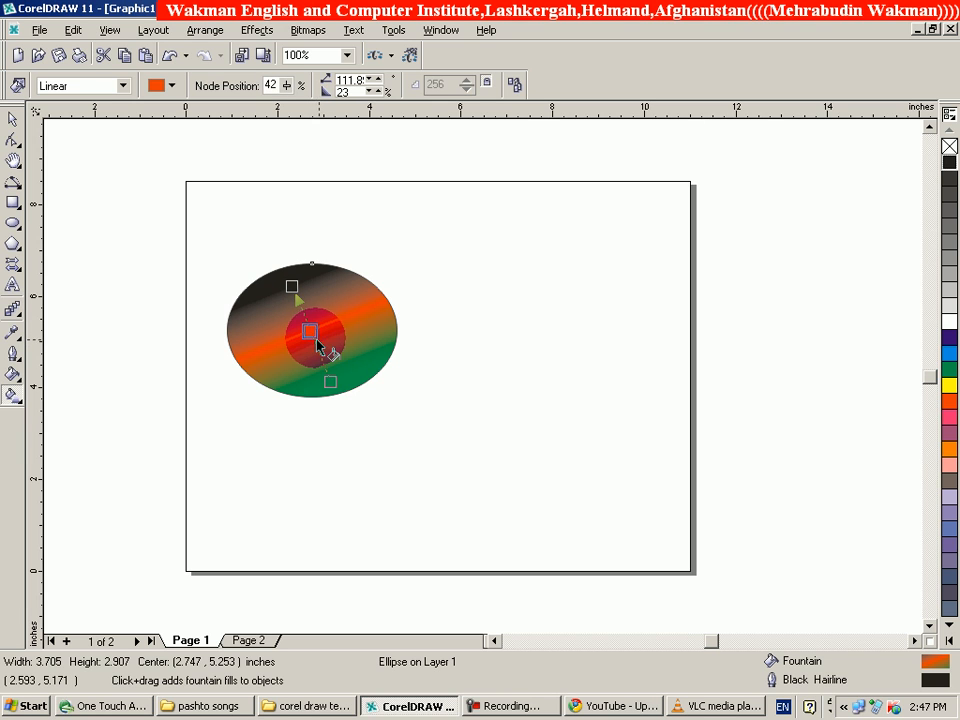
click(403, 389)
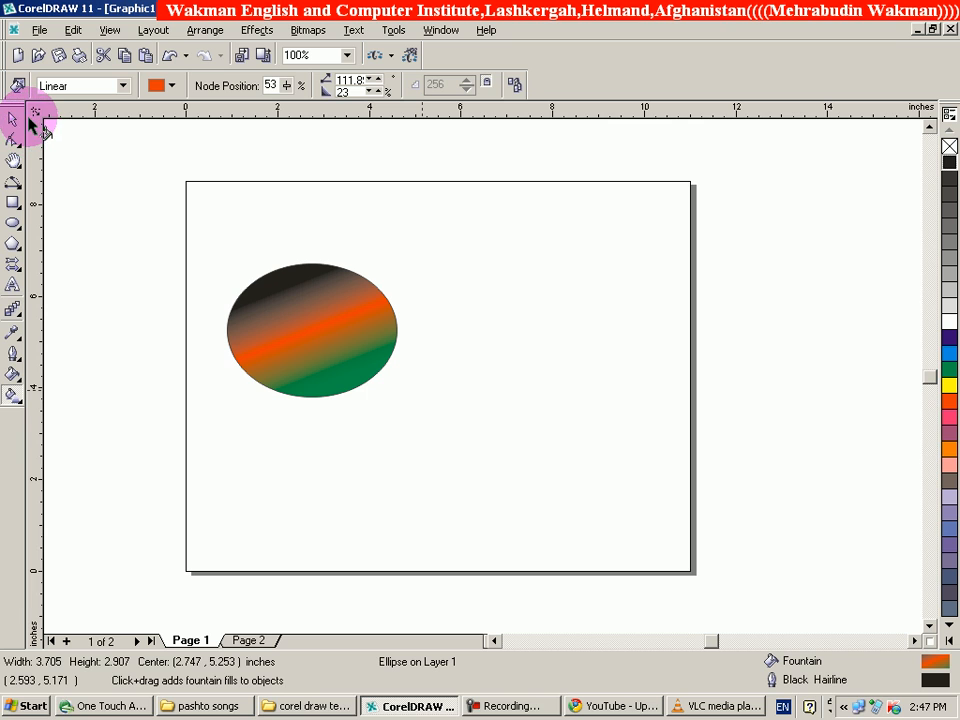
Step: Add the artistic text "Islamic Republic of AFghanistan" on the page, below and beyond the ellipse
click(14, 121)
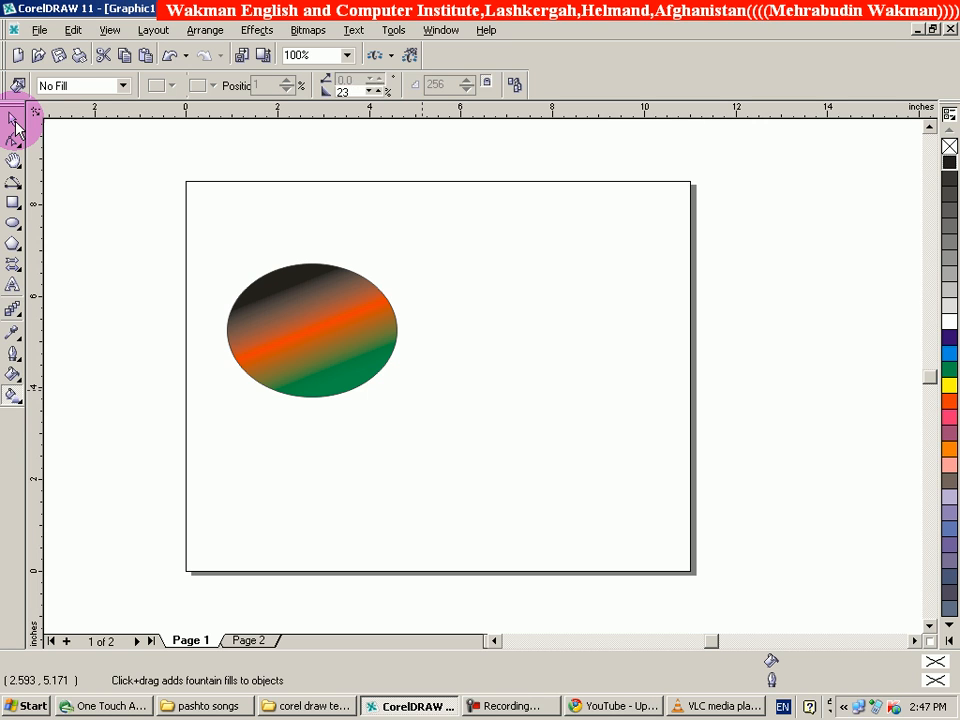
click(14, 124)
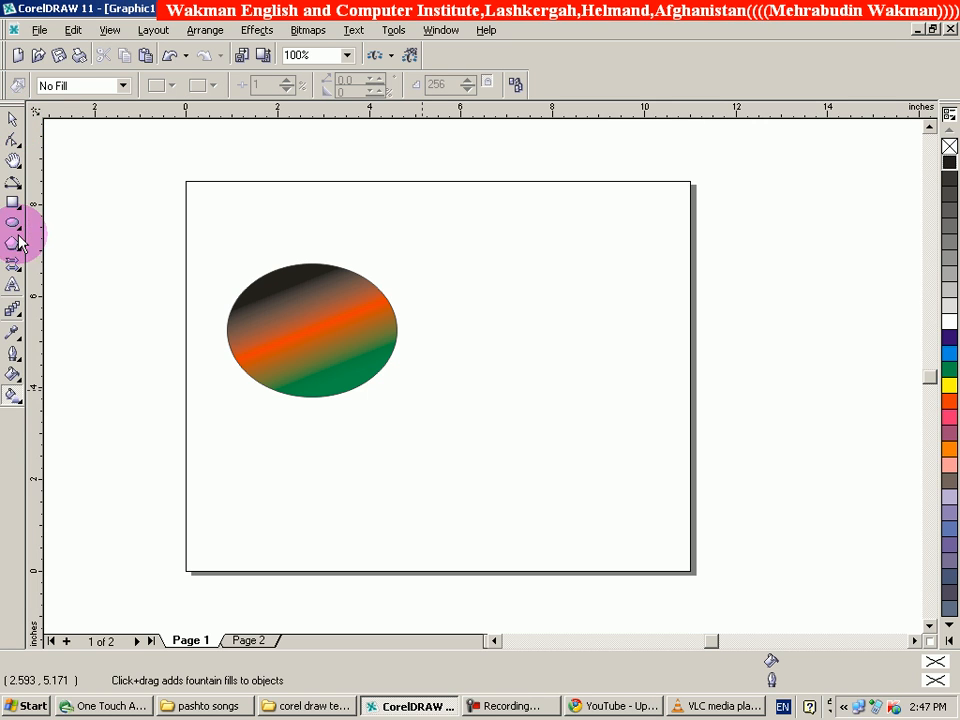
click(14, 288)
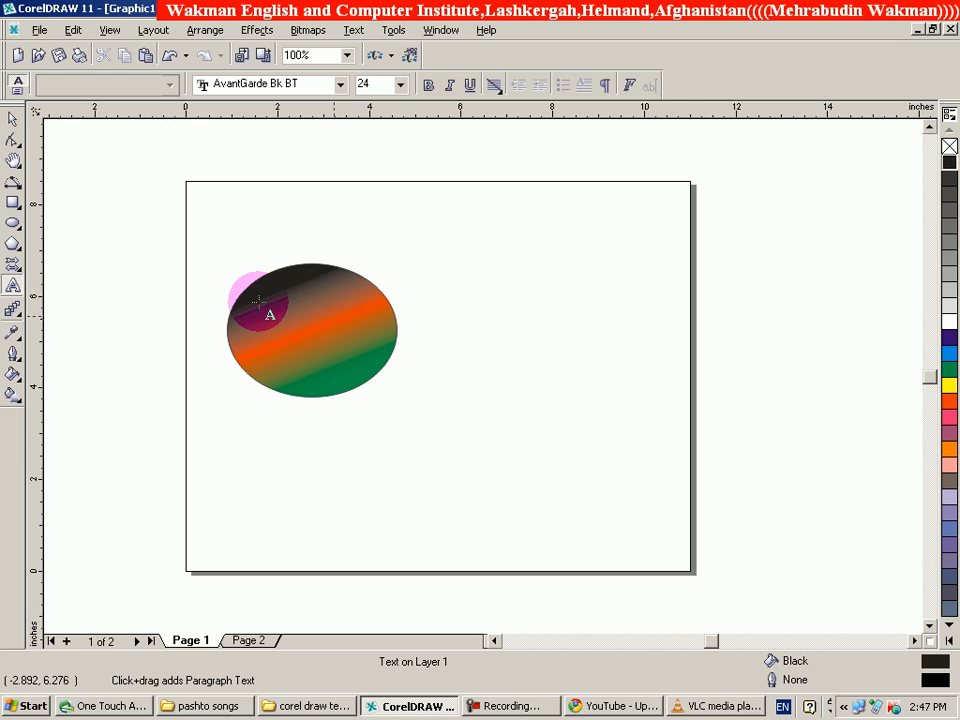
click(464, 462)
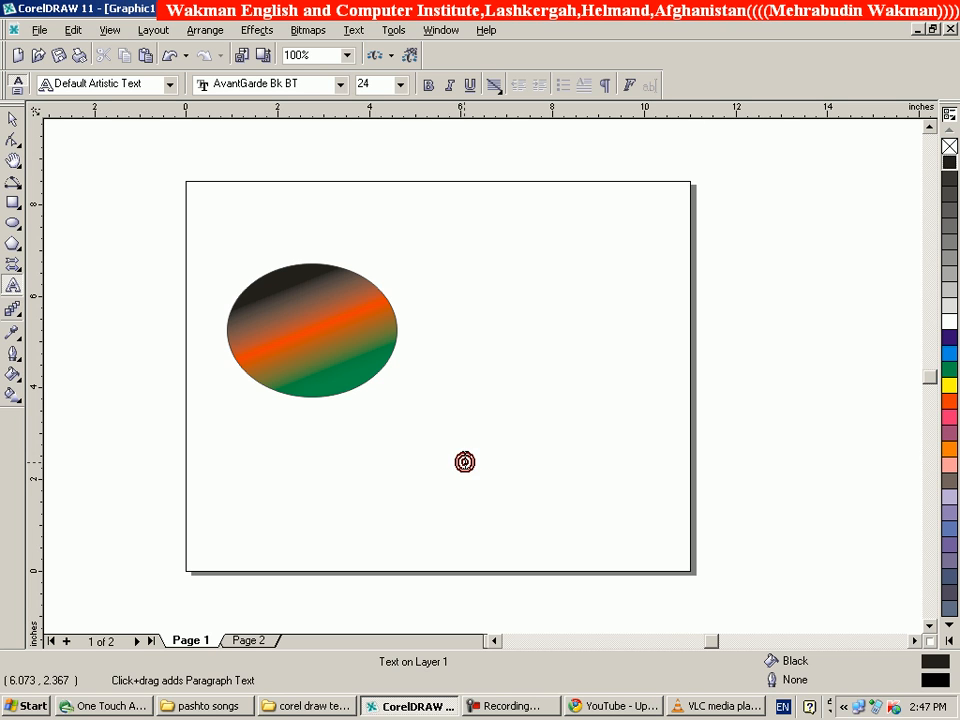
click(464, 461)
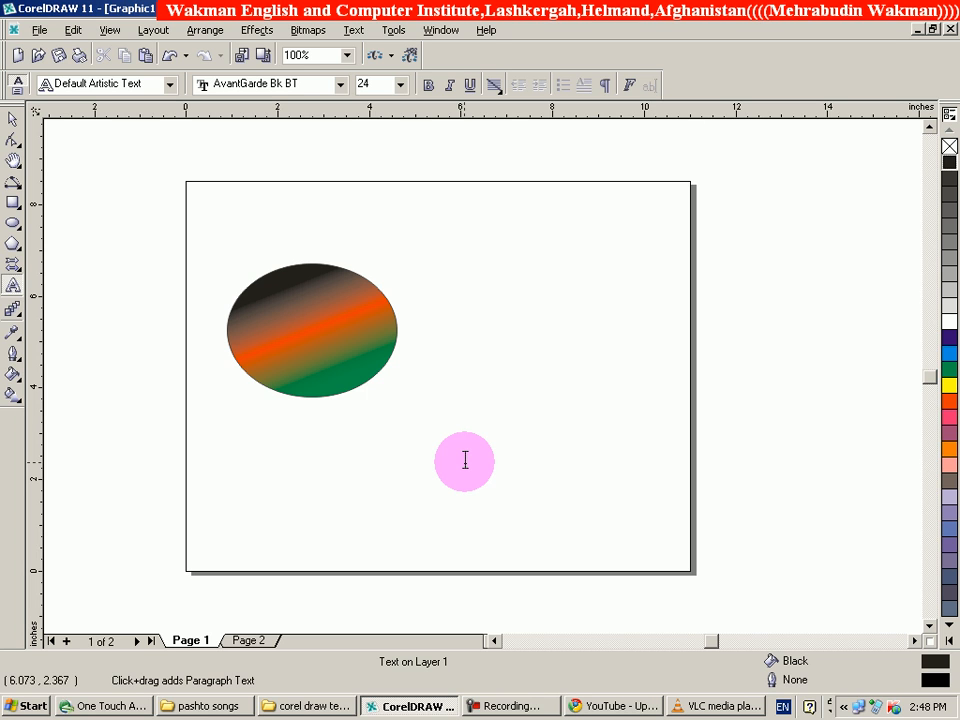
click(464, 460)
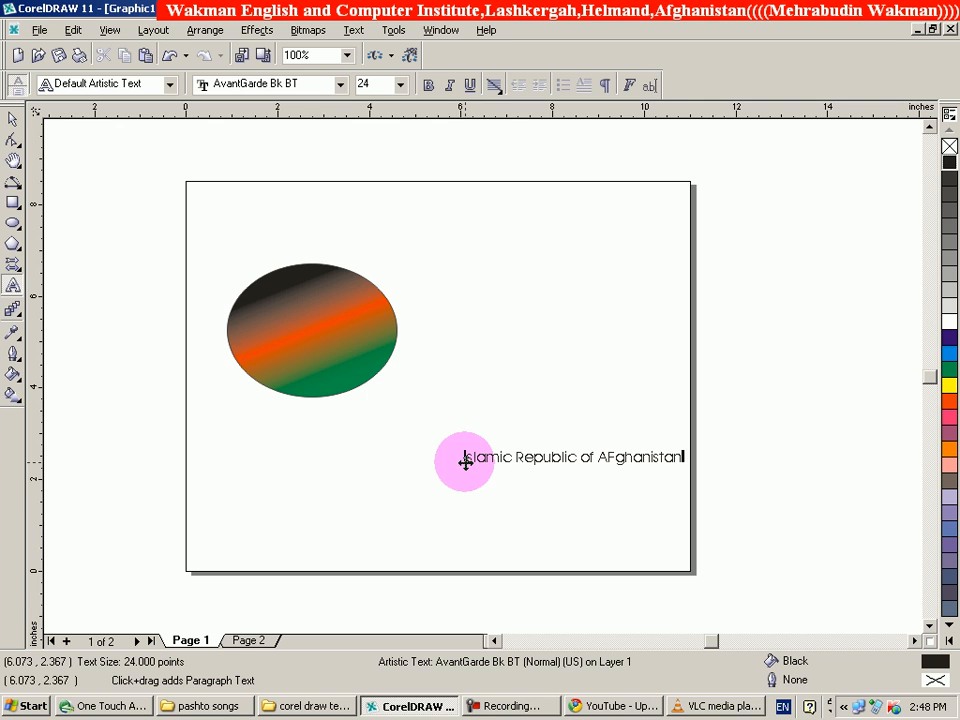
click(465, 461)
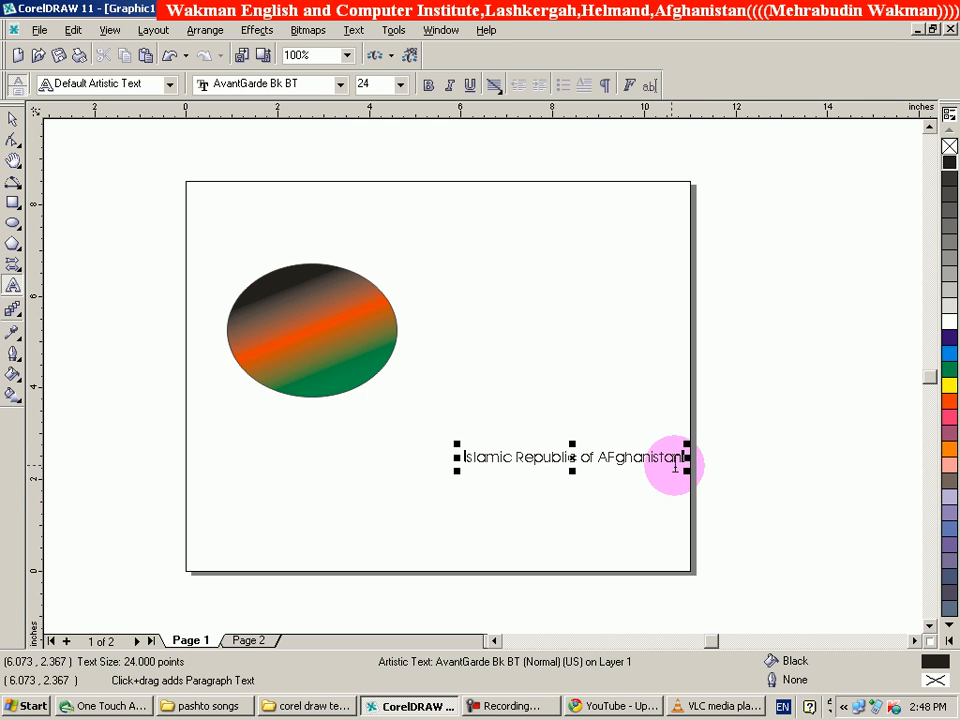
Step: Set the whole text line to 48 points and make it bold
drag(681, 456, 460, 456)
click(396, 88)
drag(398, 90, 388, 280)
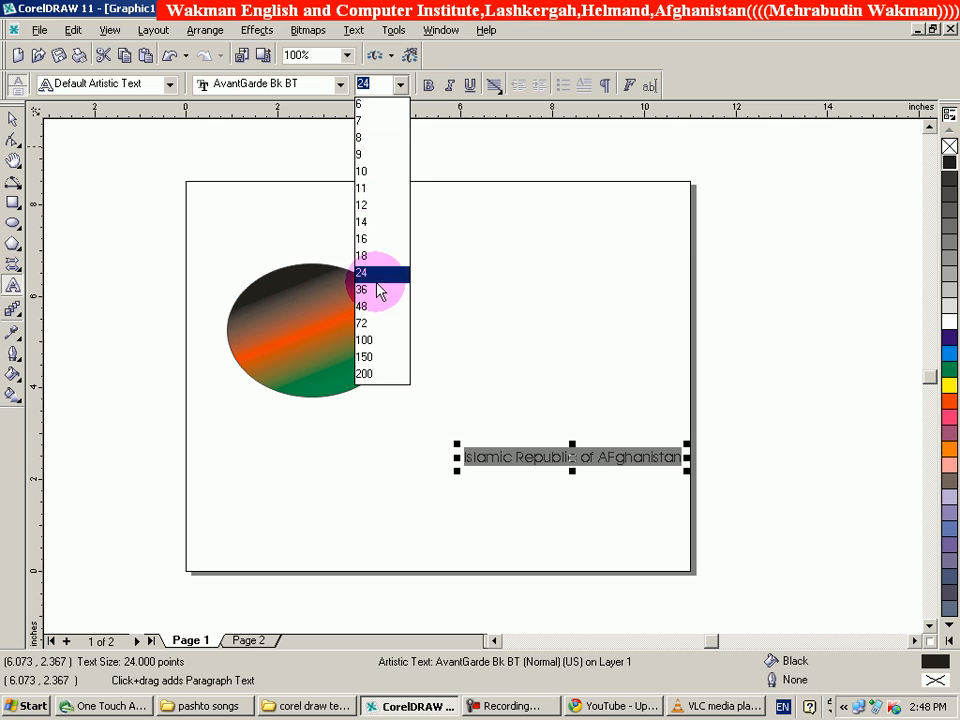
click(369, 325)
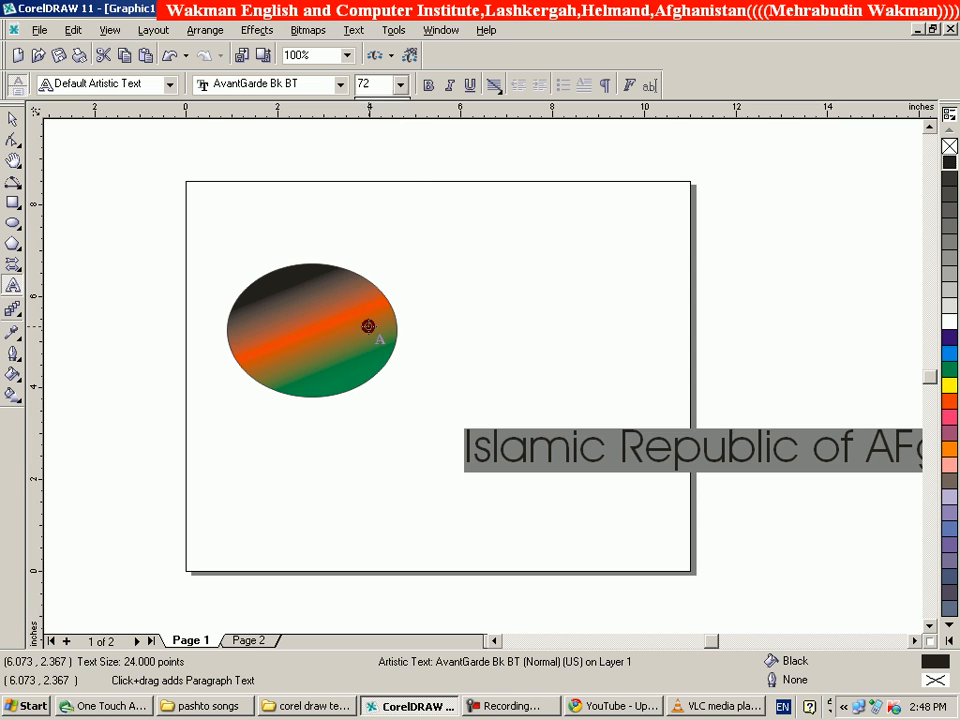
click(401, 85)
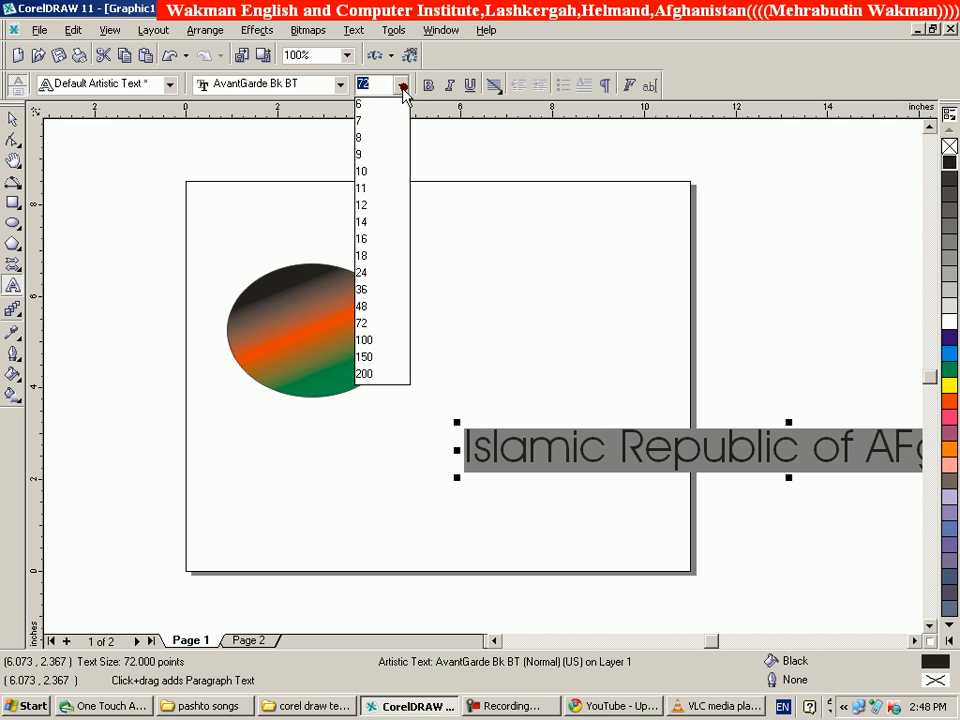
click(366, 308)
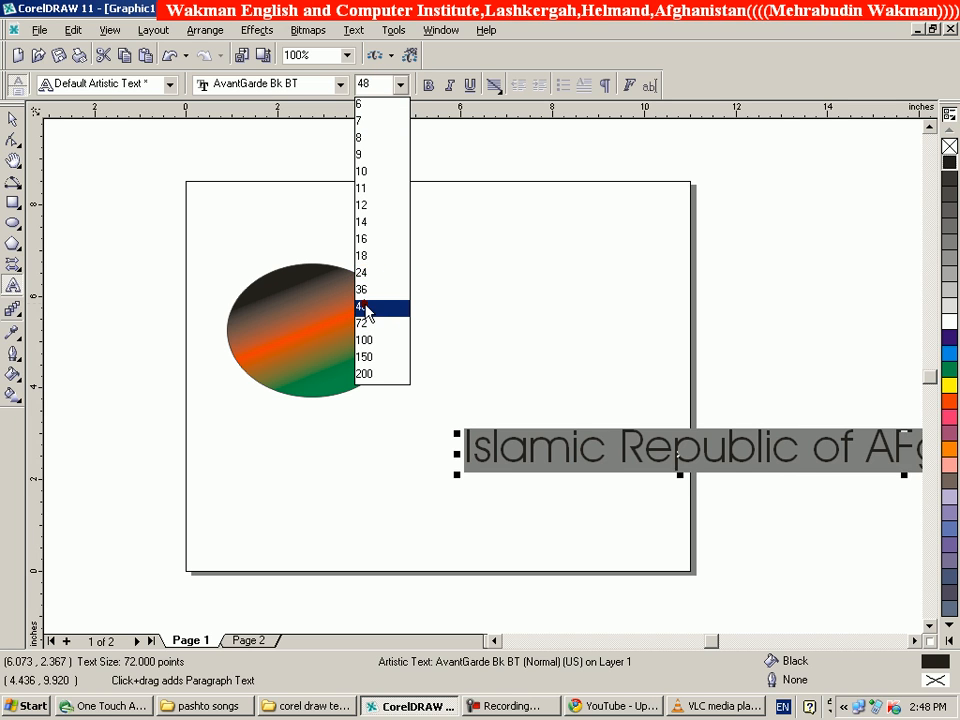
click(366, 308)
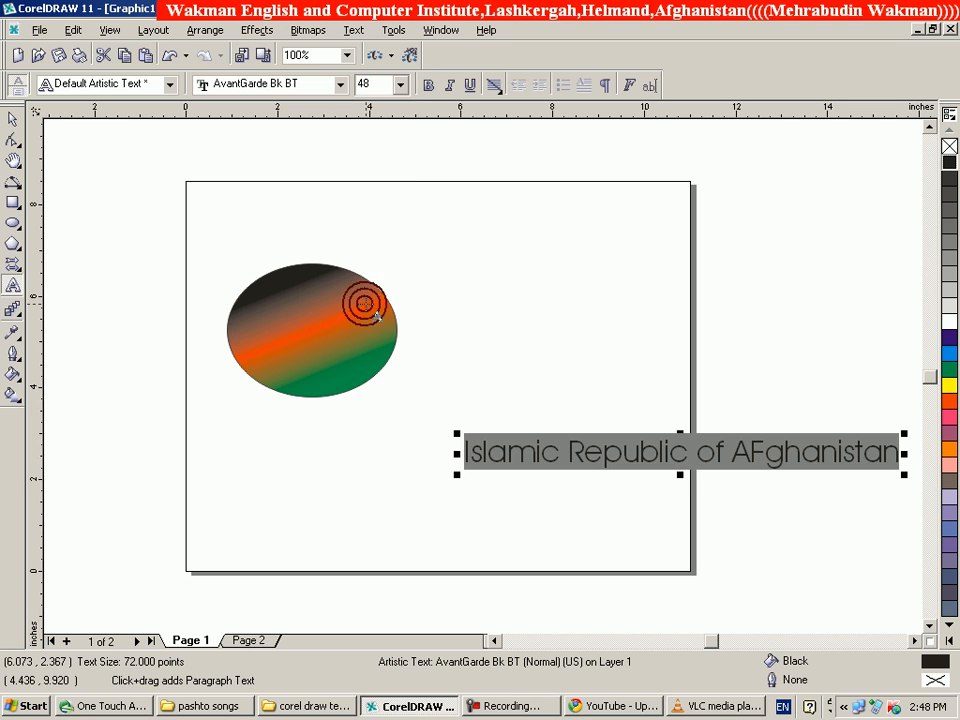
click(428, 86)
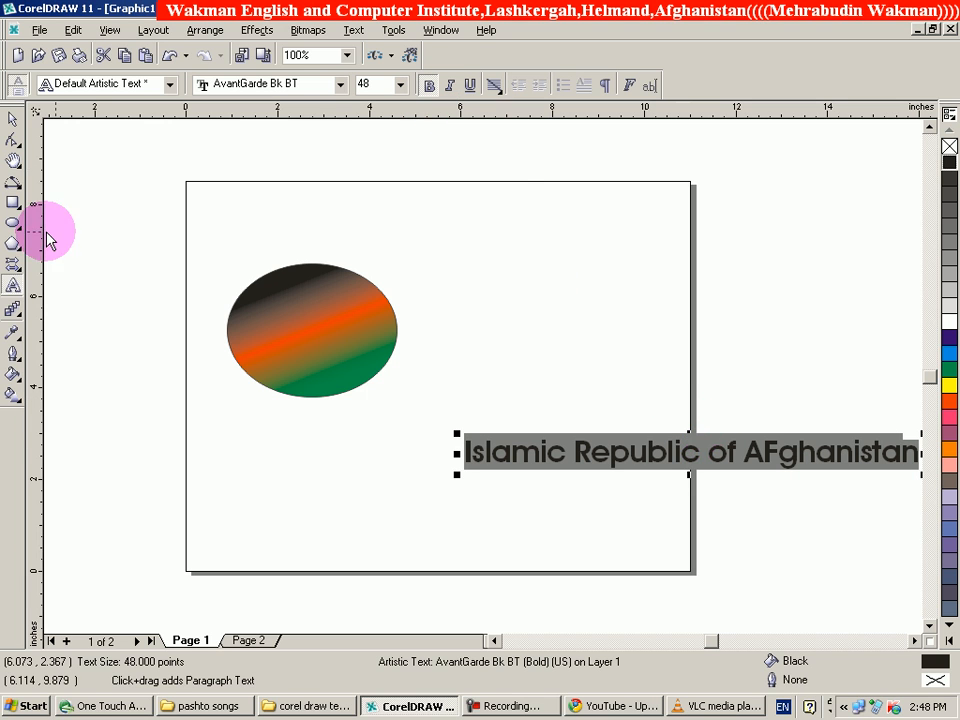
Step: Move the text line so that it fits across the page beneath the ellipse
click(13, 118)
click(615, 370)
click(718, 450)
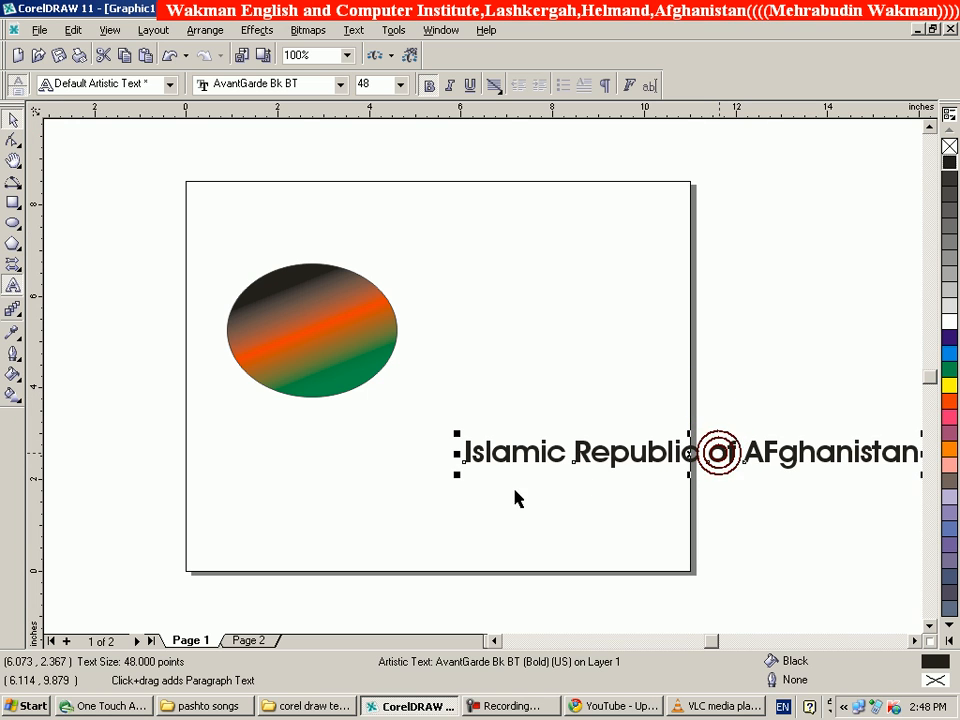
click(609, 453)
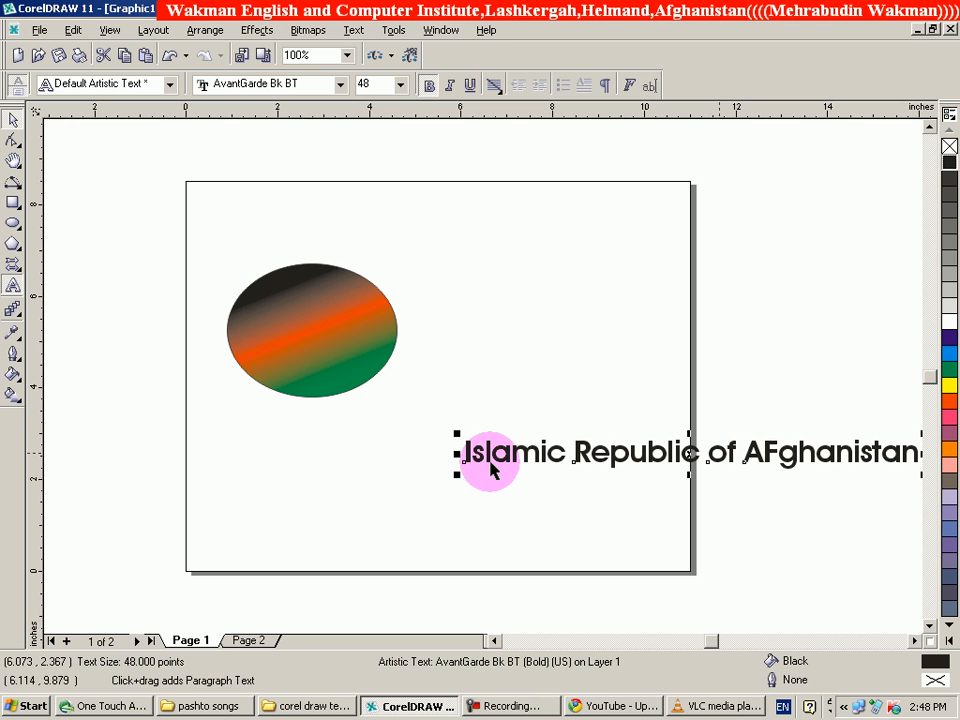
drag(490, 470, 349, 521)
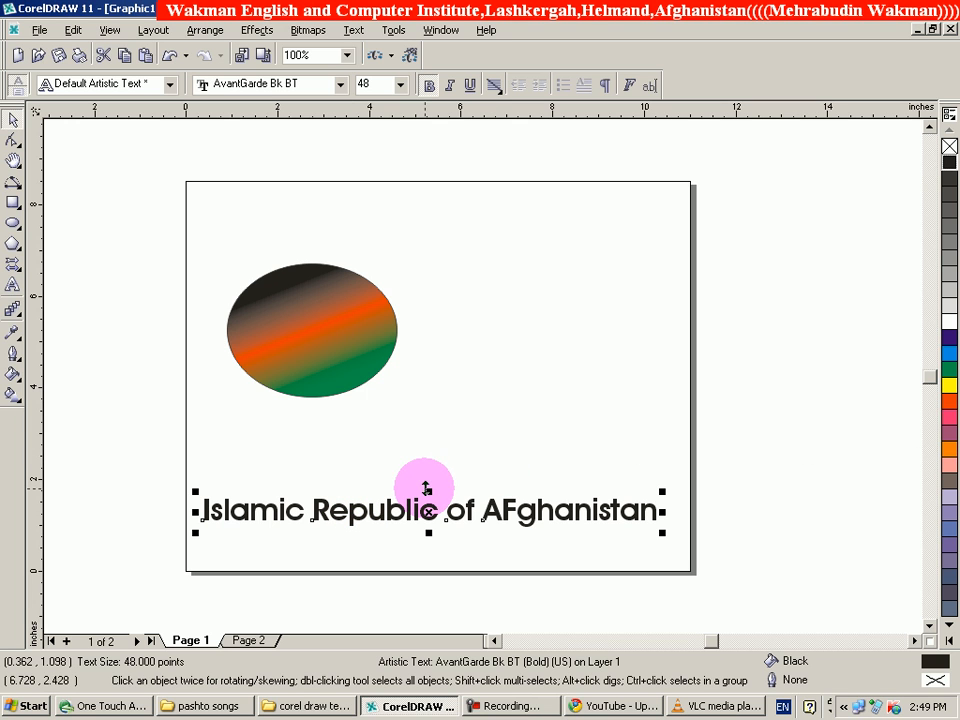
Step: Fit the "Islamic Republic of AFghanistan" text to the ellipse's outline as its path
click(355, 31)
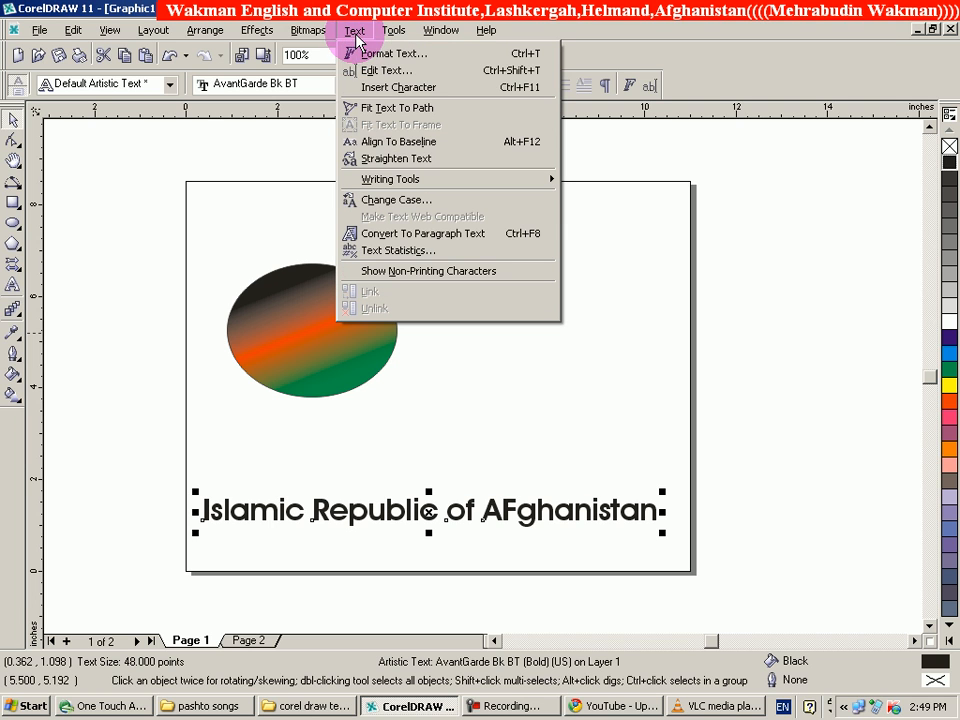
click(358, 108)
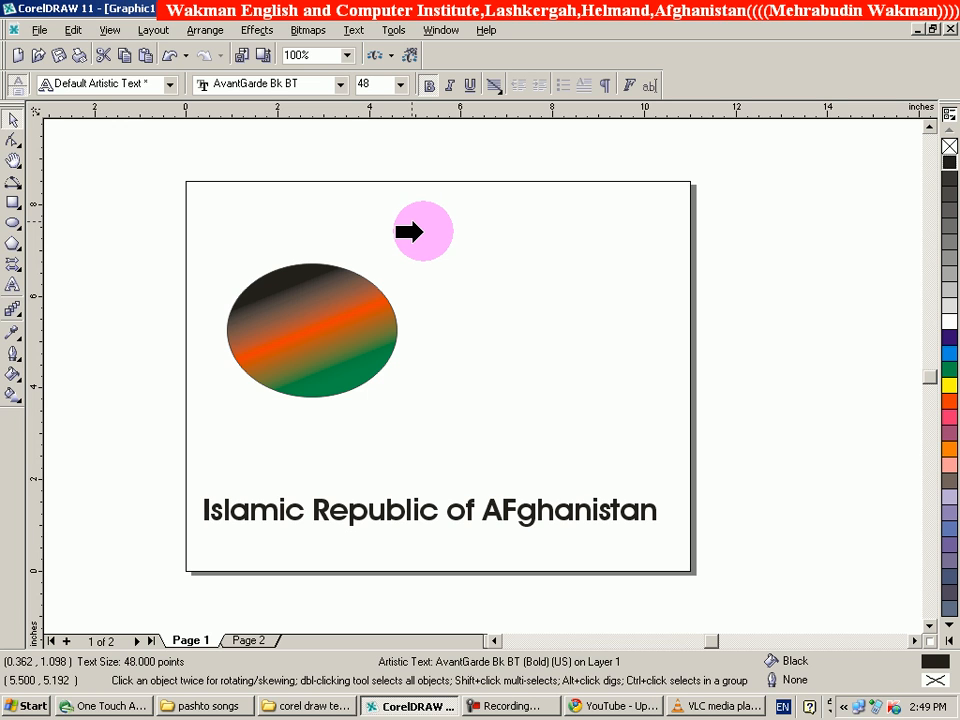
click(326, 304)
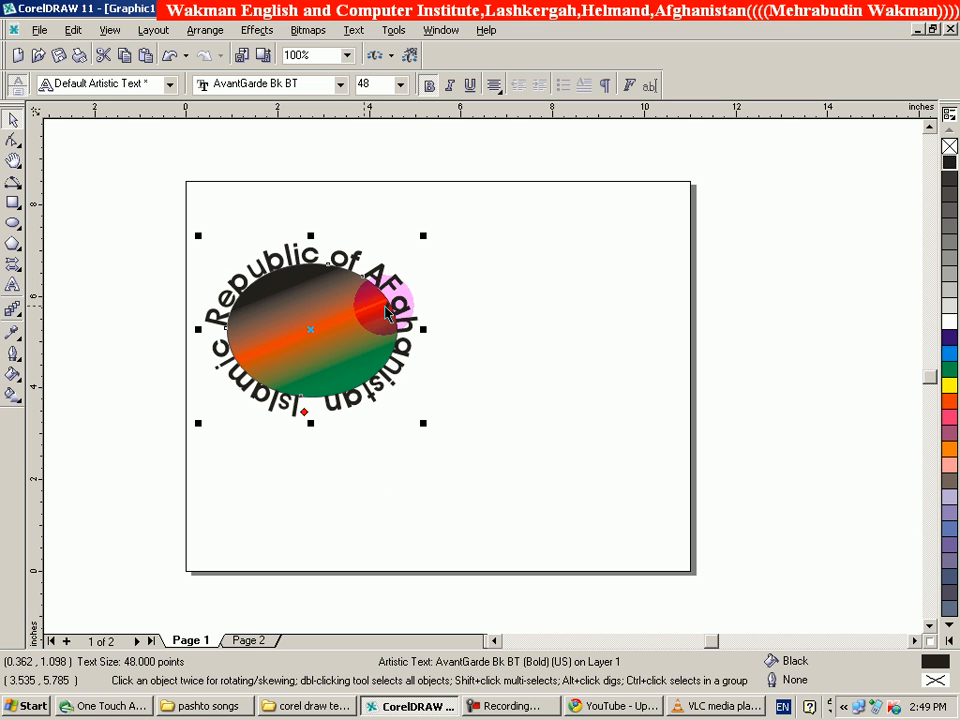
click(565, 330)
click(565, 330)
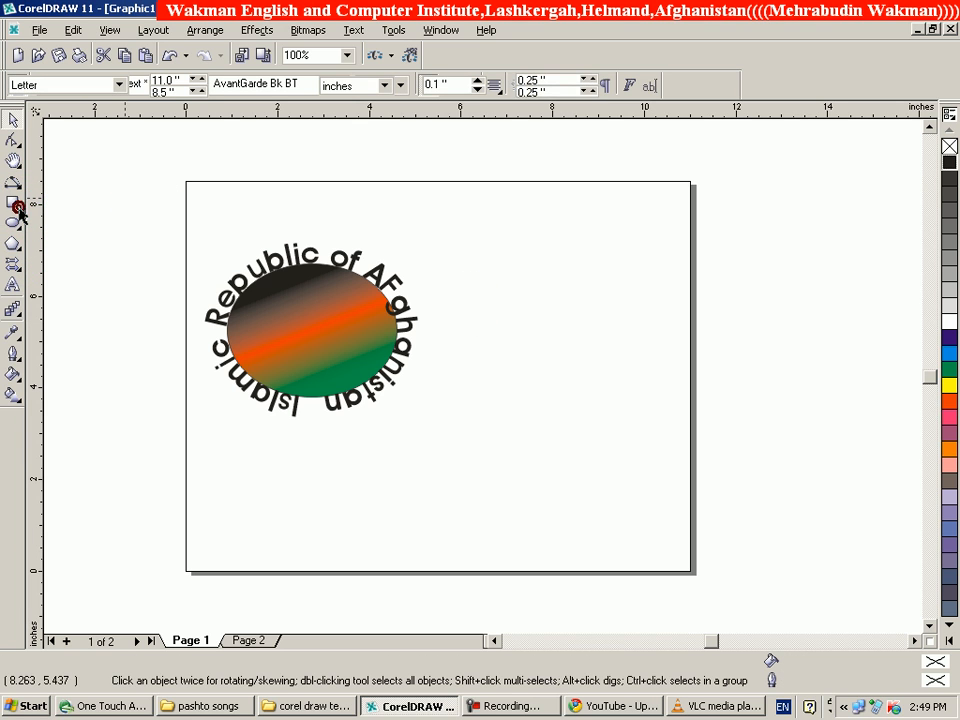
Step: Draw a small rectangle on the page, to the lower right of the ellipse, and deselect it
click(18, 209)
drag(18, 212, 47, 212)
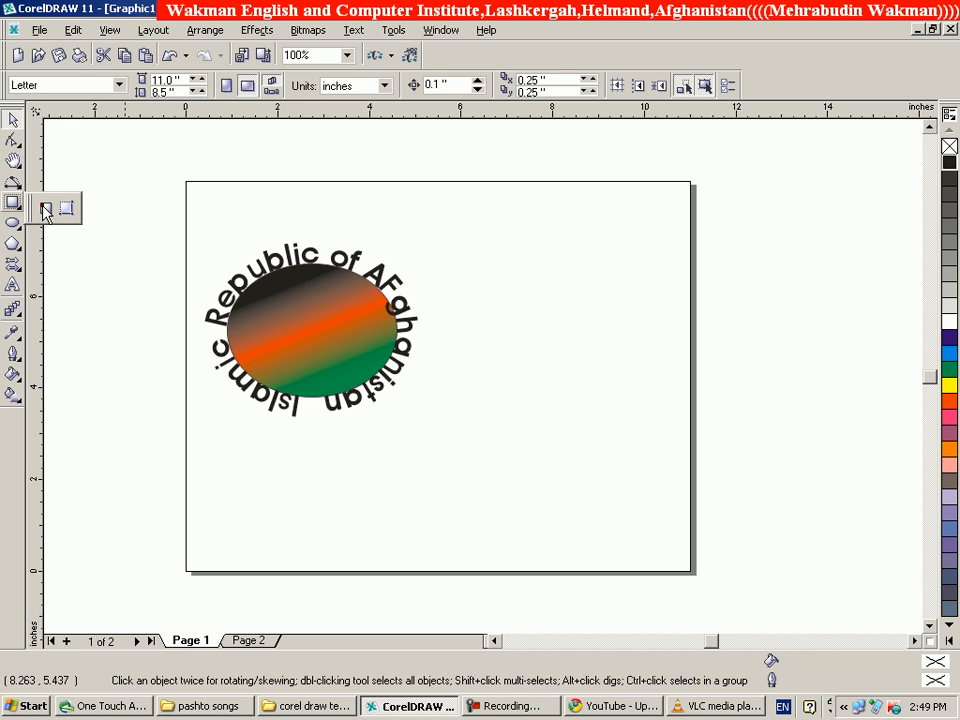
click(43, 207)
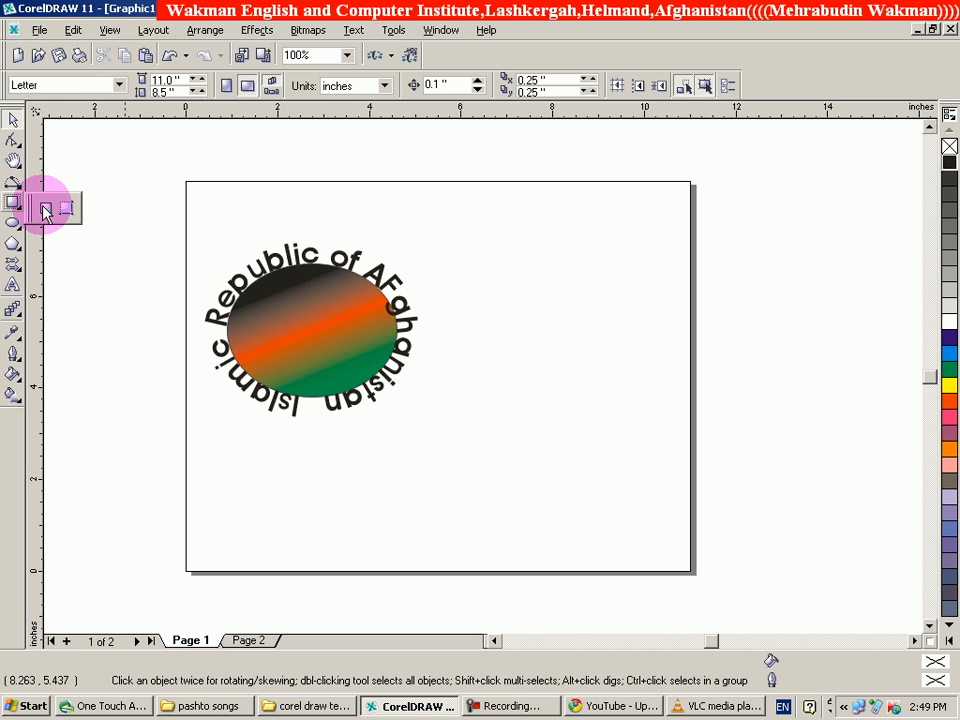
click(45, 208)
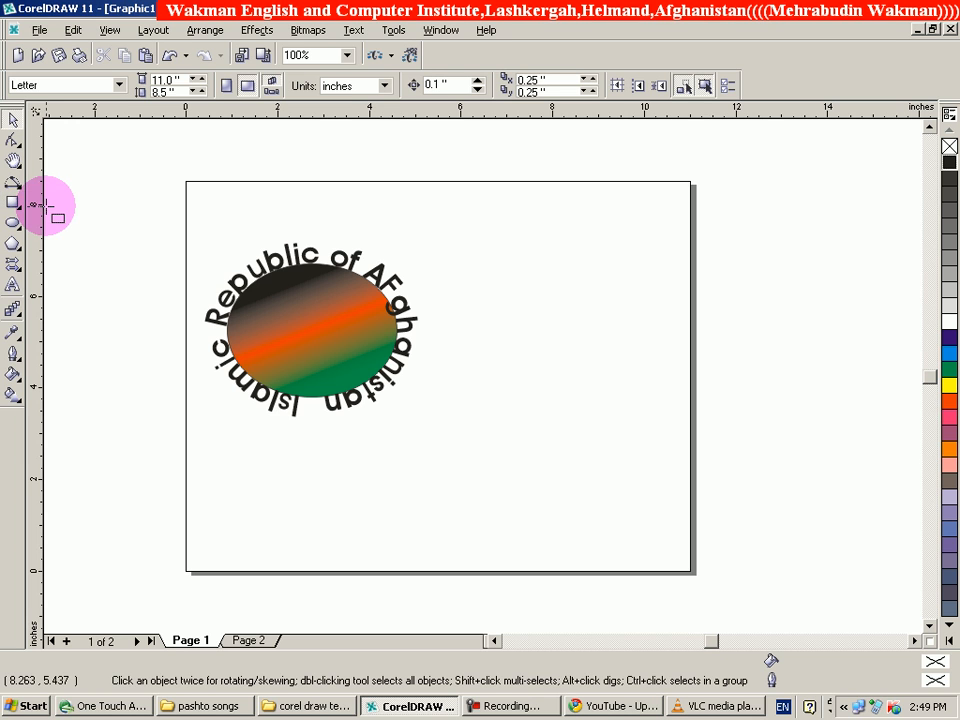
click(485, 376)
drag(565, 413, 589, 446)
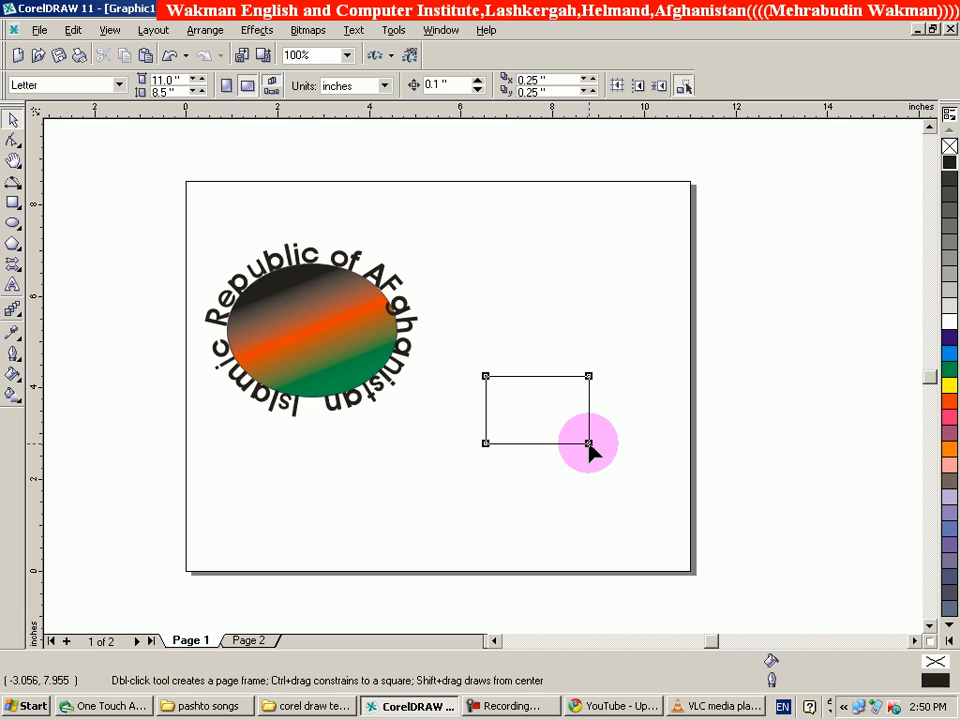
click(642, 389)
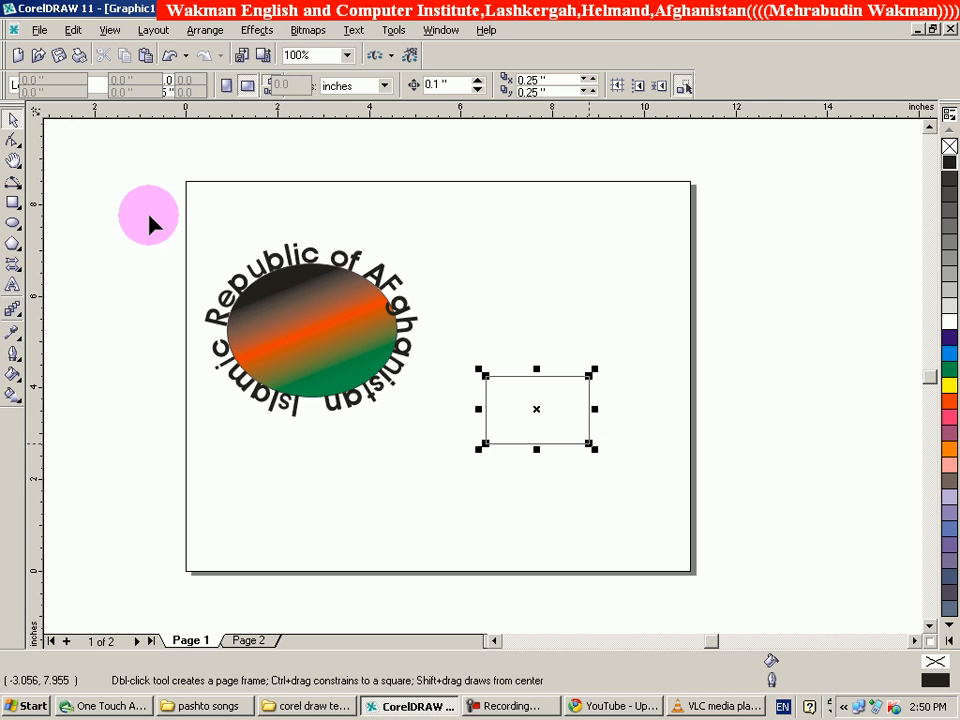
click(14, 118)
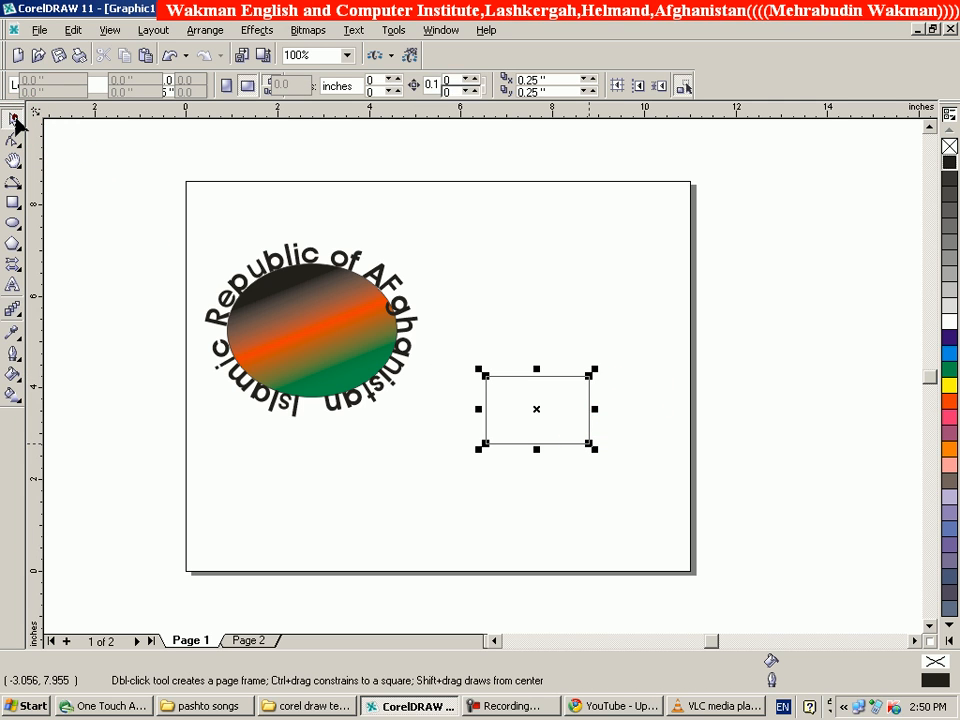
click(14, 118)
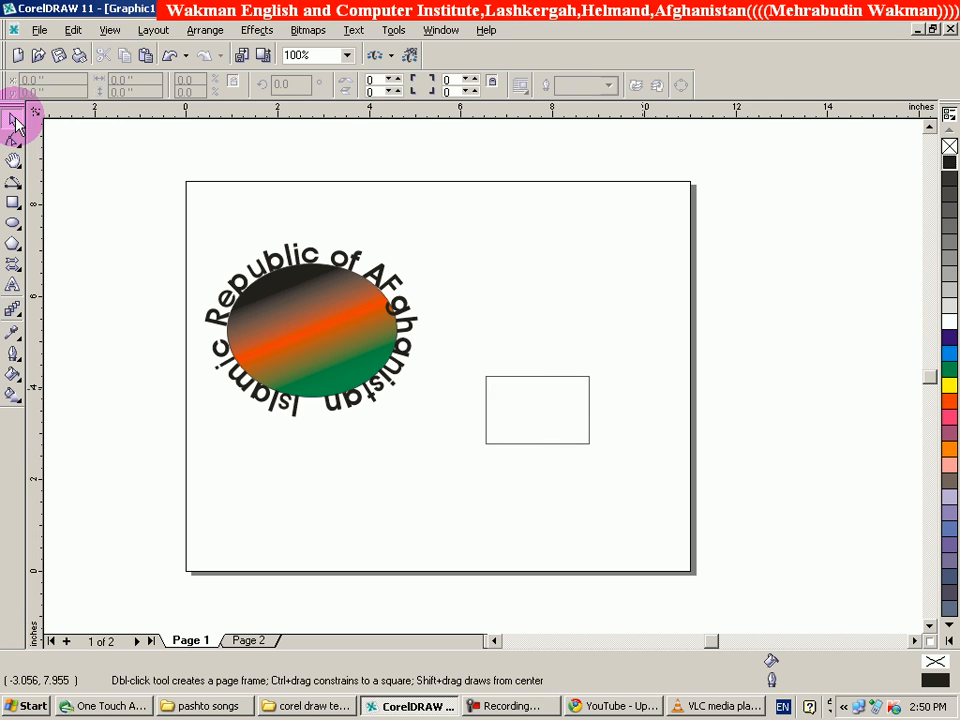
Step: Try to enter paragraph text inside the rectangle, and undo the typed text
click(13, 287)
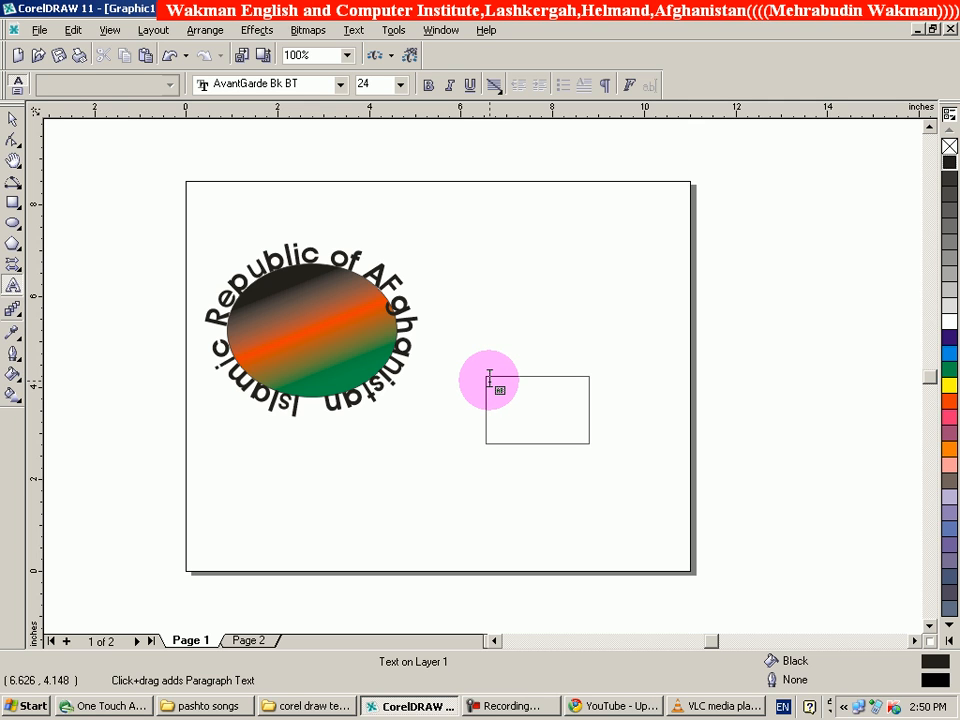
click(489, 378)
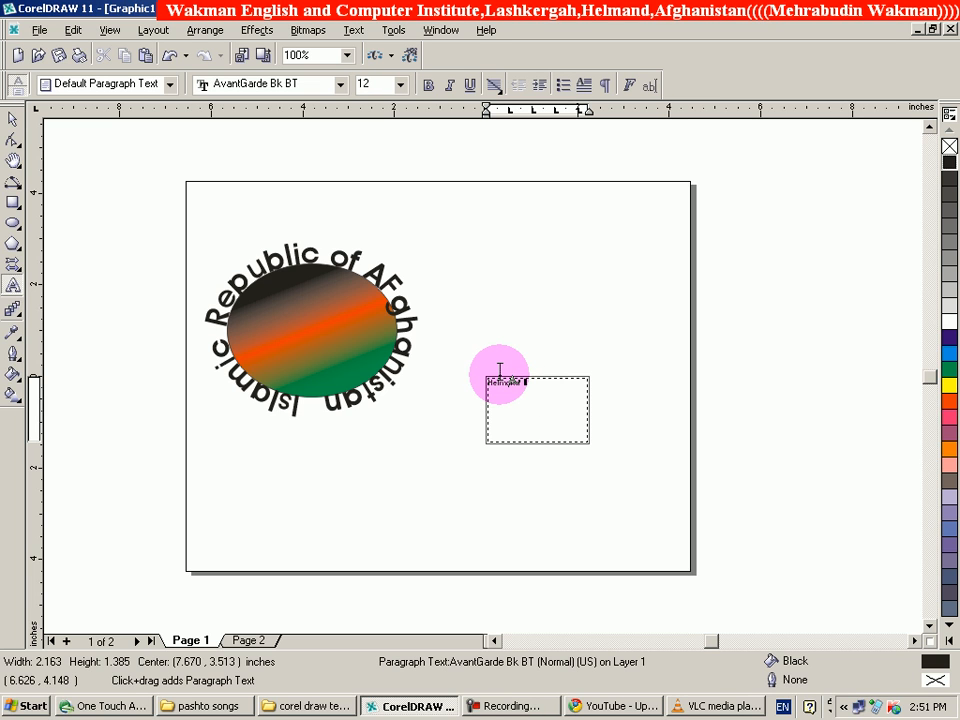
text(Lashkergah ofghan)
key(ctrl+z)
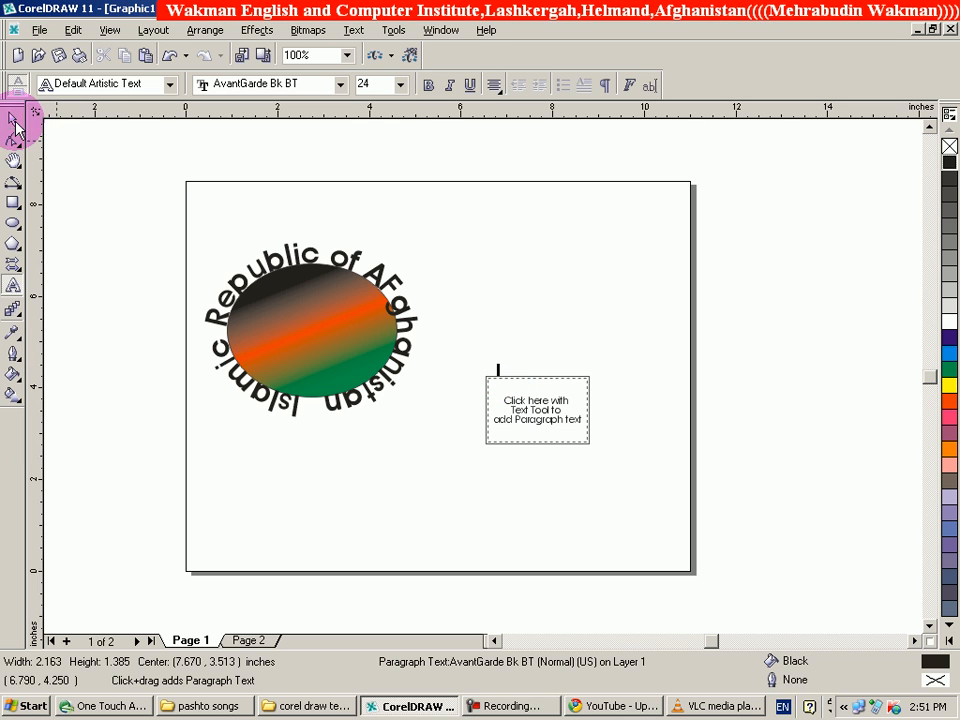
click(527, 399)
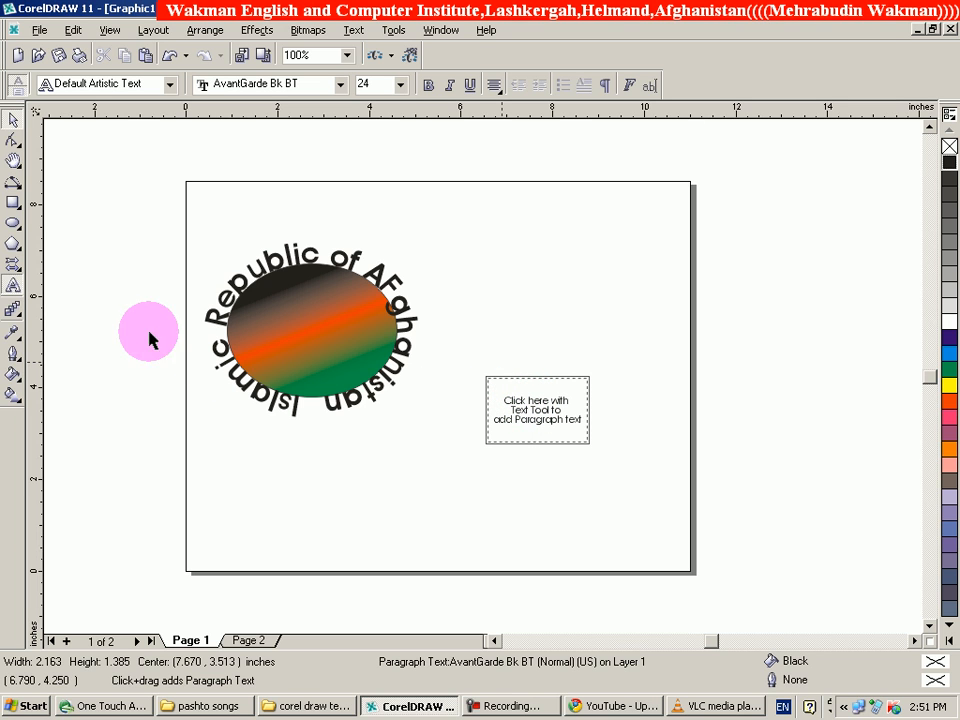
Step: Place the artistic text "Lashkergah Helmand Afghanistan" along the rectangle's outline
click(15, 287)
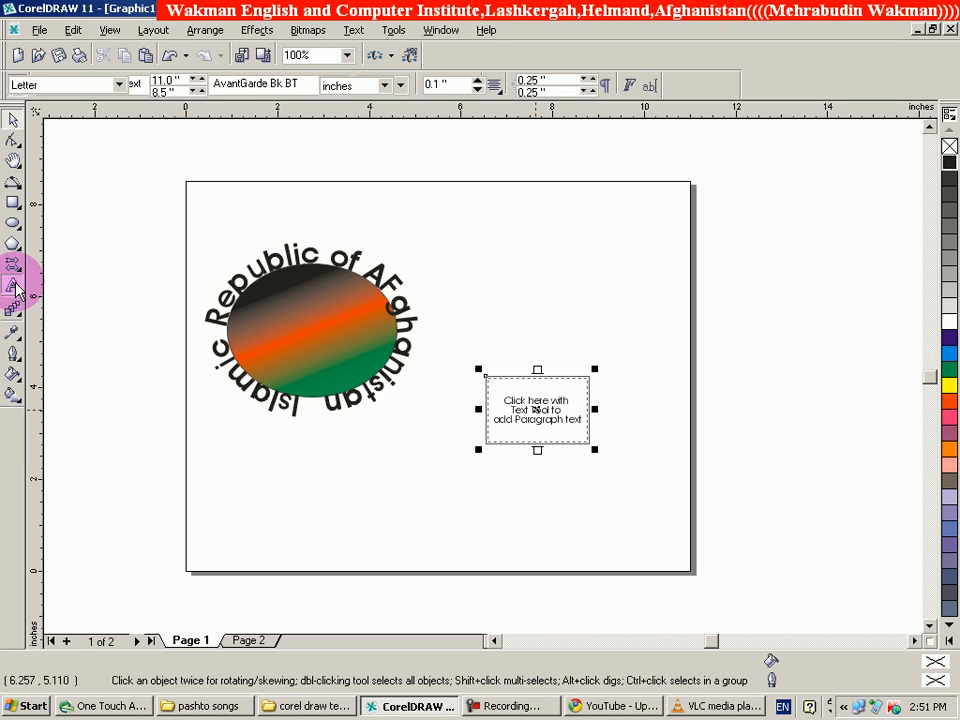
click(13, 286)
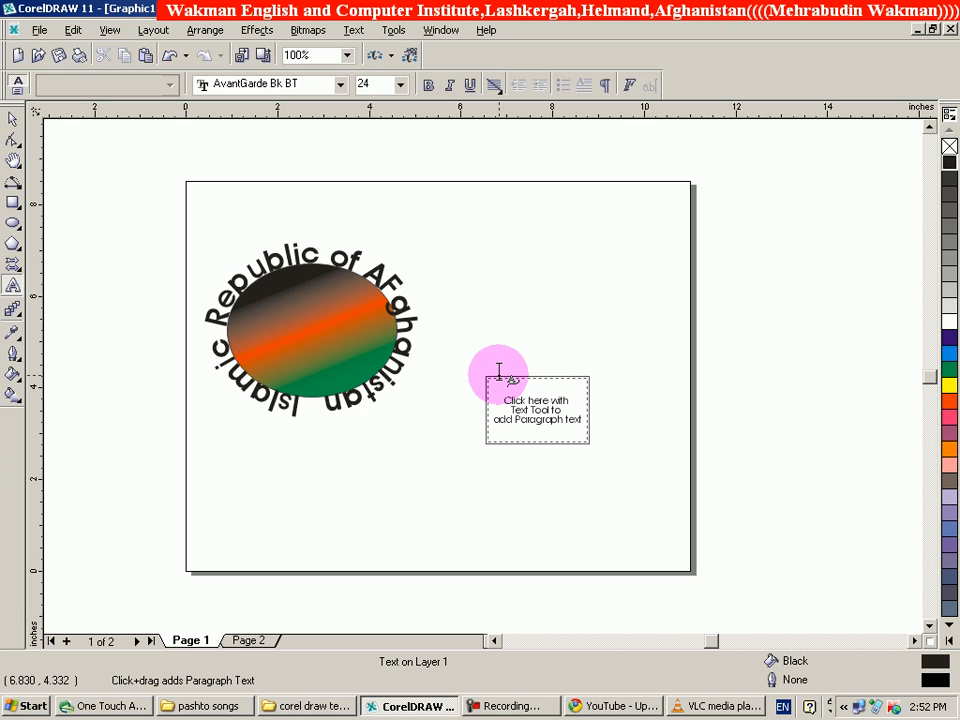
click(500, 372)
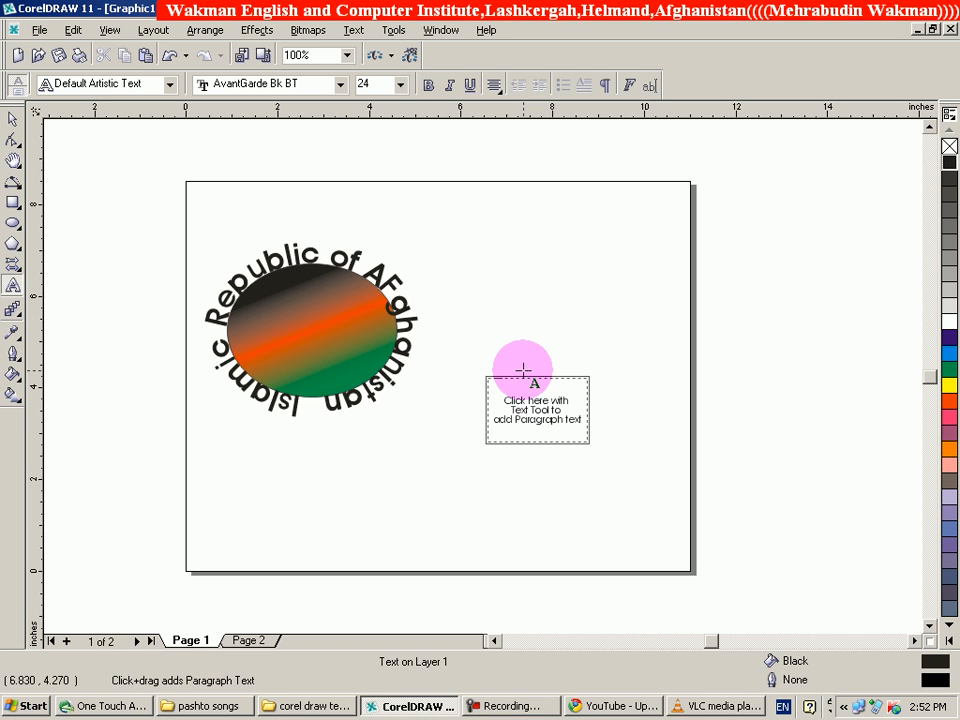
text(ashke)
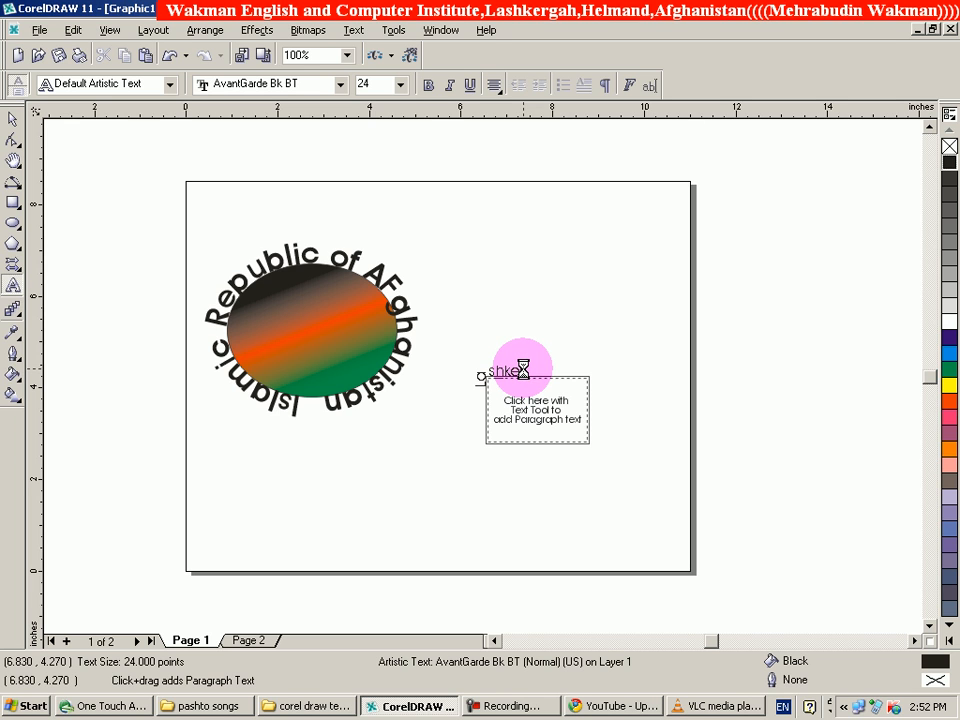
text(rgah Helmand)
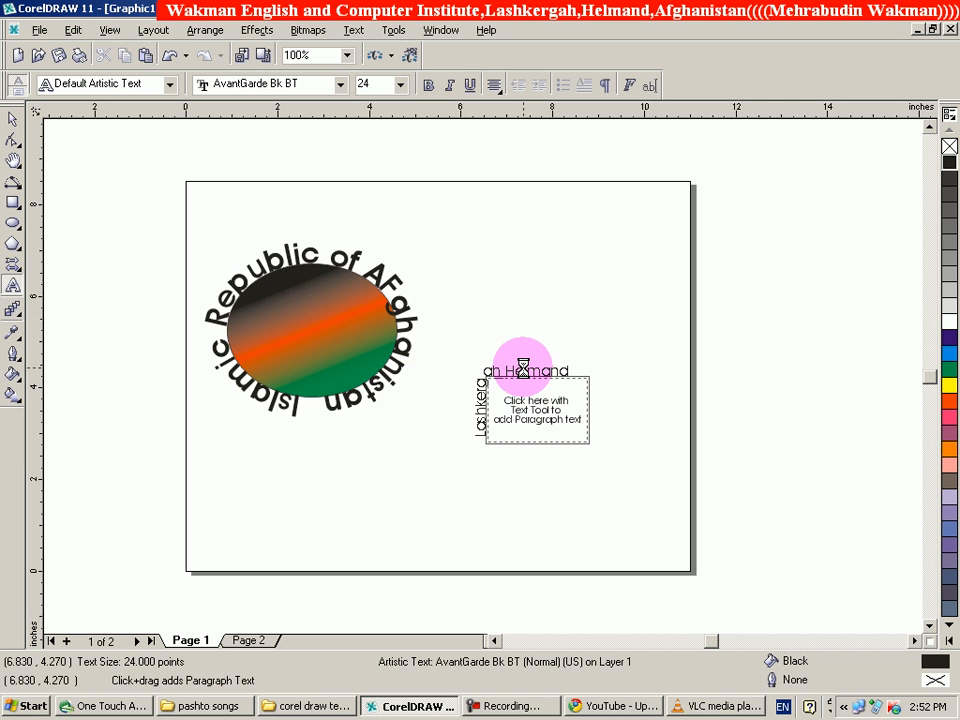
text( Afghanistan)
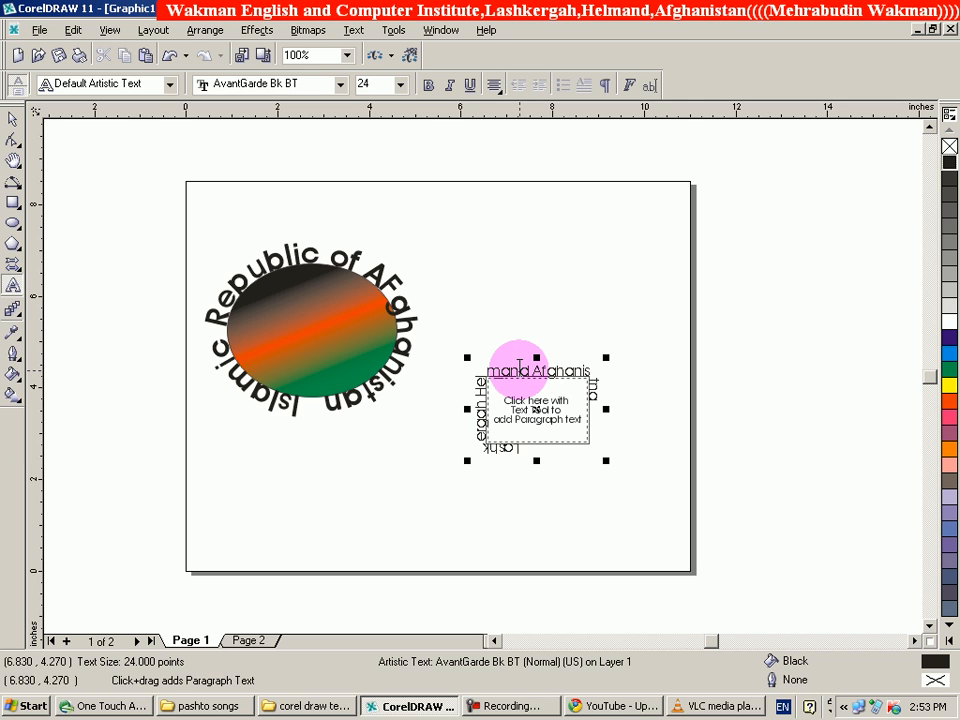
click(13, 118)
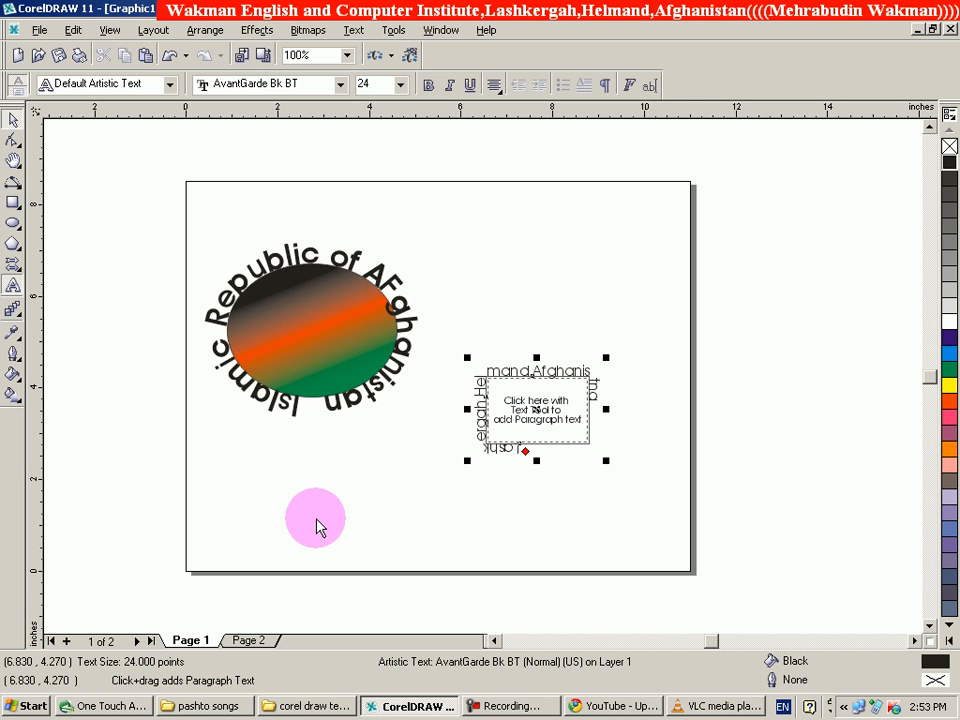
click(317, 527)
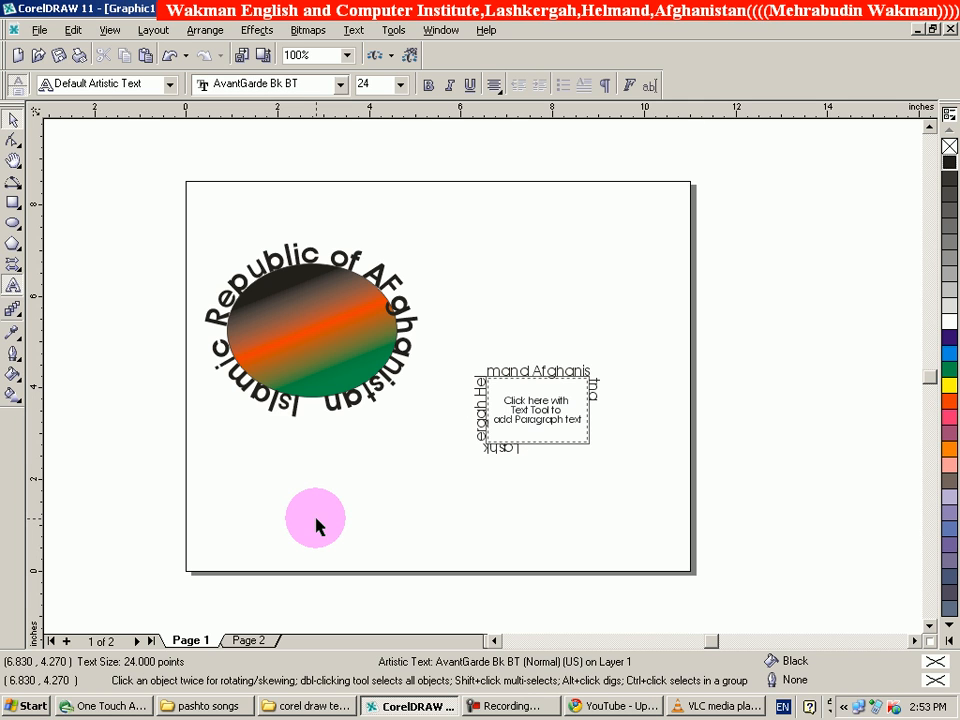
Step: Draw a connected 3-point curve about 5.1 by 1.3 inches below the ellipse, bending back and rising at its right end
click(14, 122)
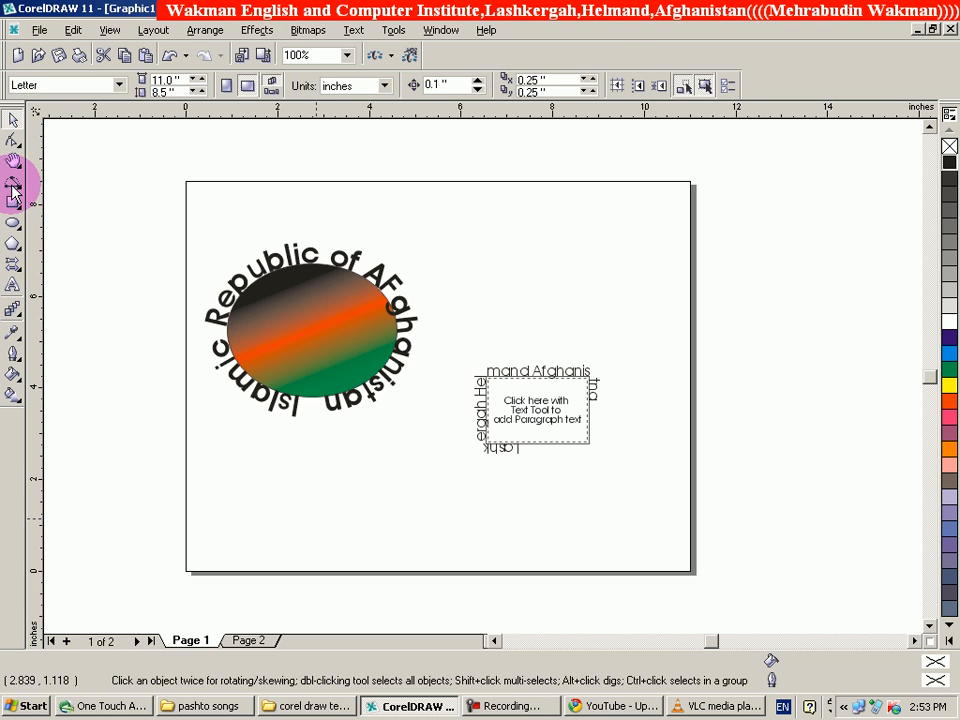
click(13, 186)
drag(206, 494, 345, 498)
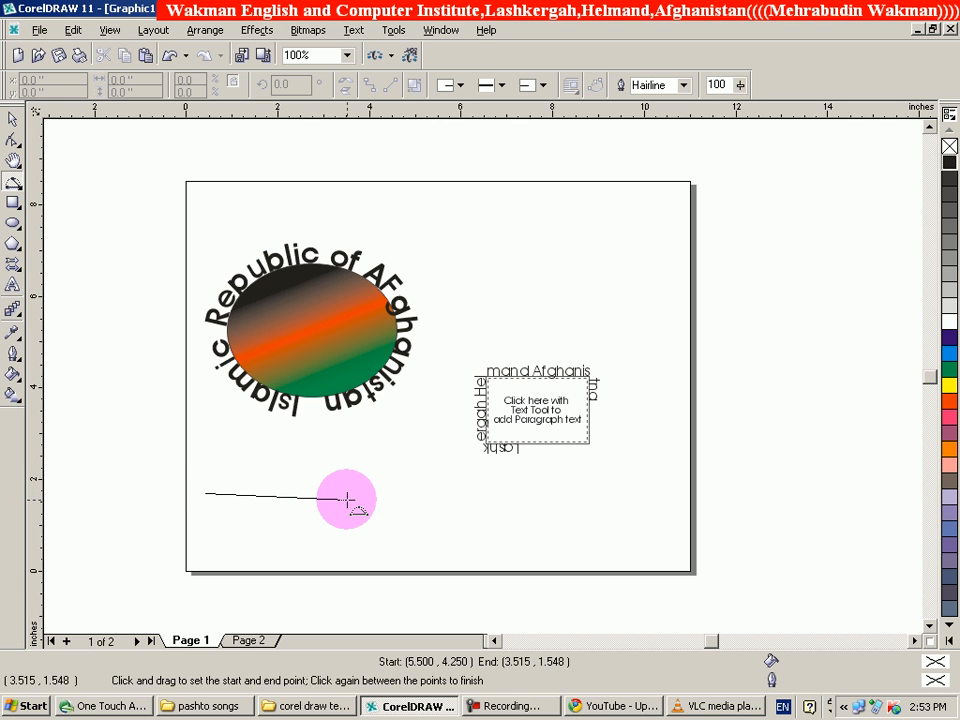
click(419, 510)
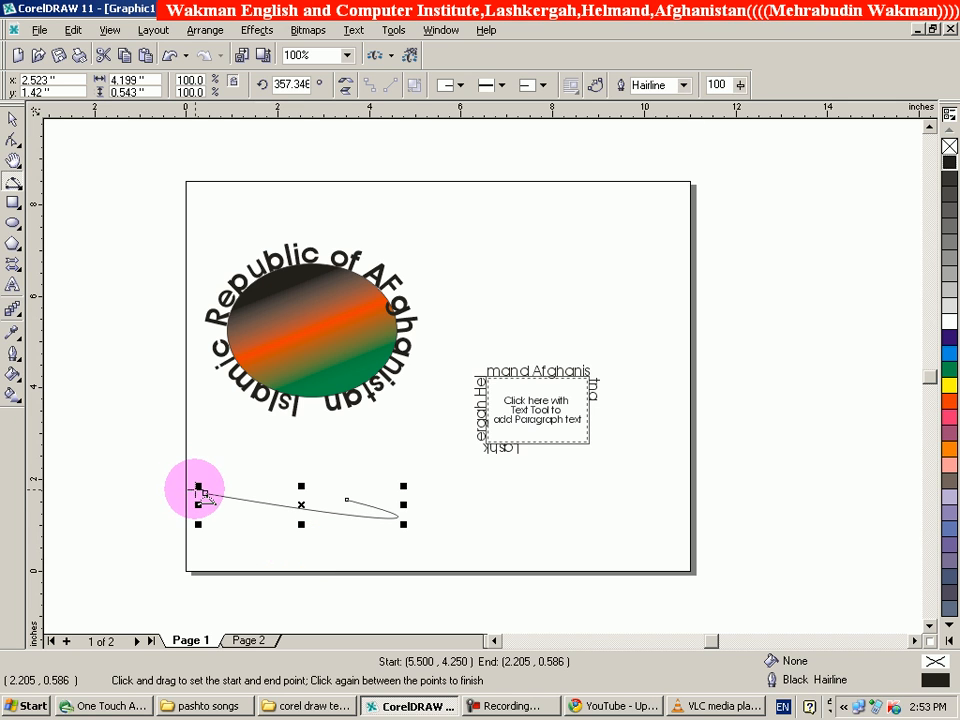
drag(201, 490, 164, 462)
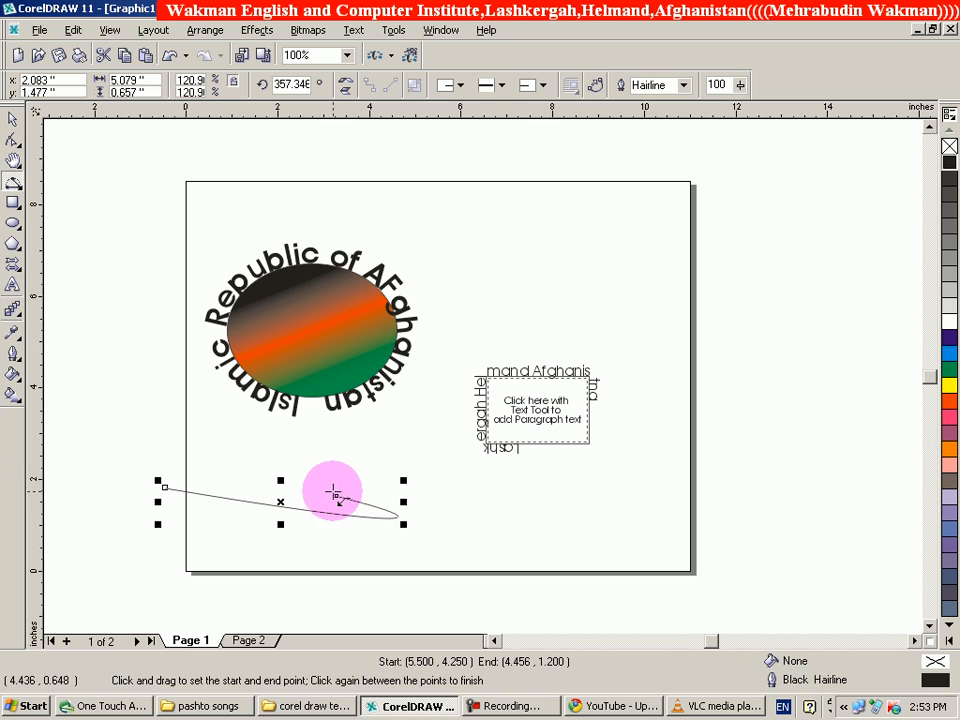
drag(337, 494, 368, 461)
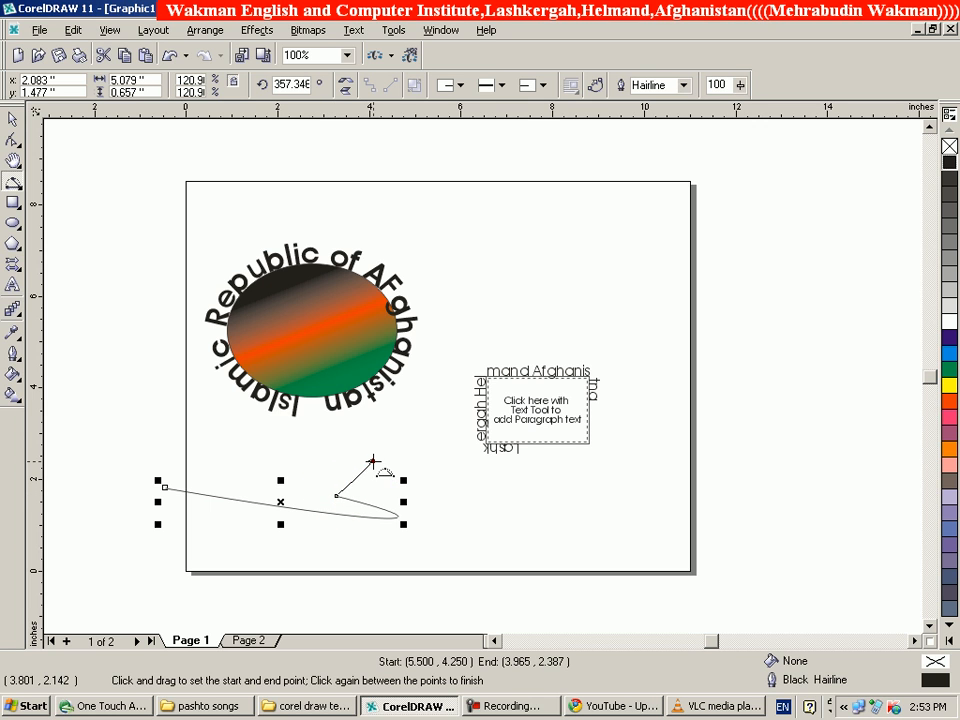
click(373, 460)
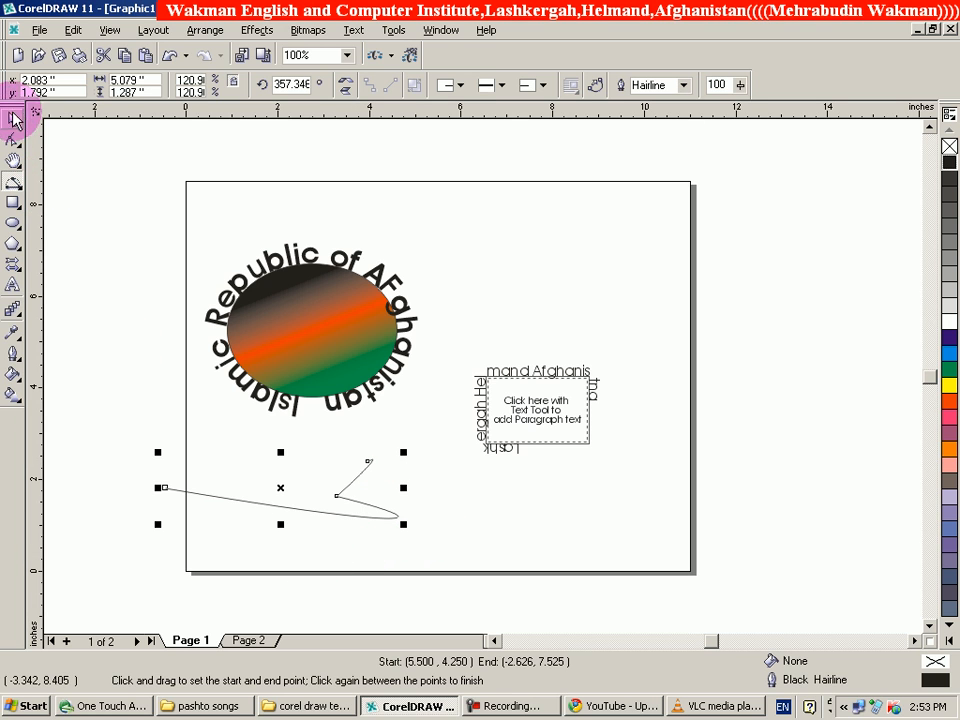
Step: Place artistic text beginning with "Afghanistan helmand lashkergah" along the open curve below the ellipse
click(13, 286)
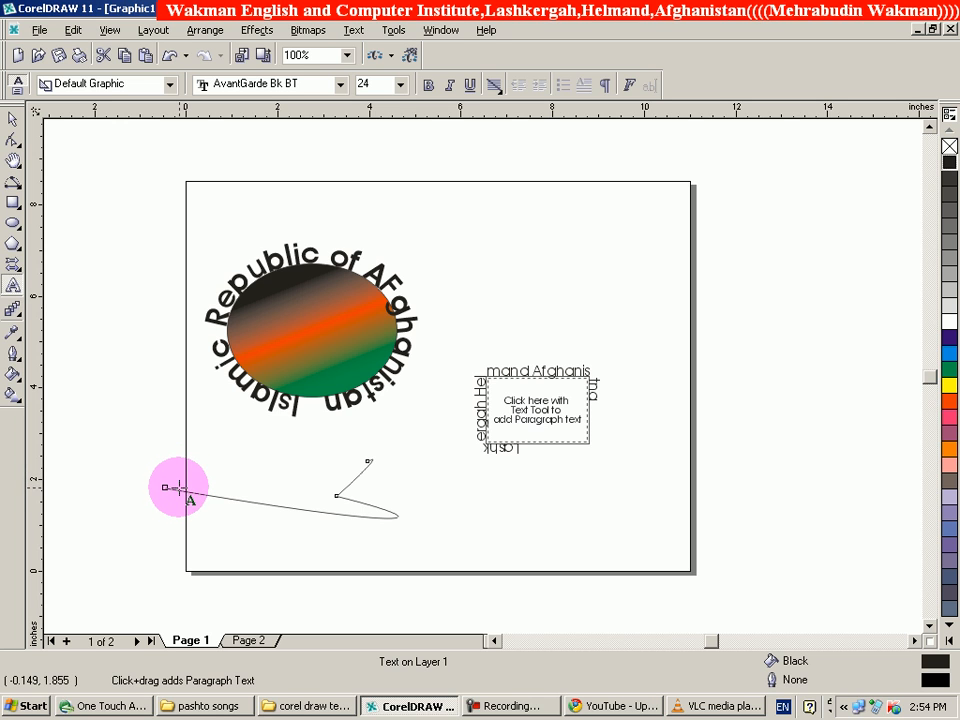
click(181, 487)
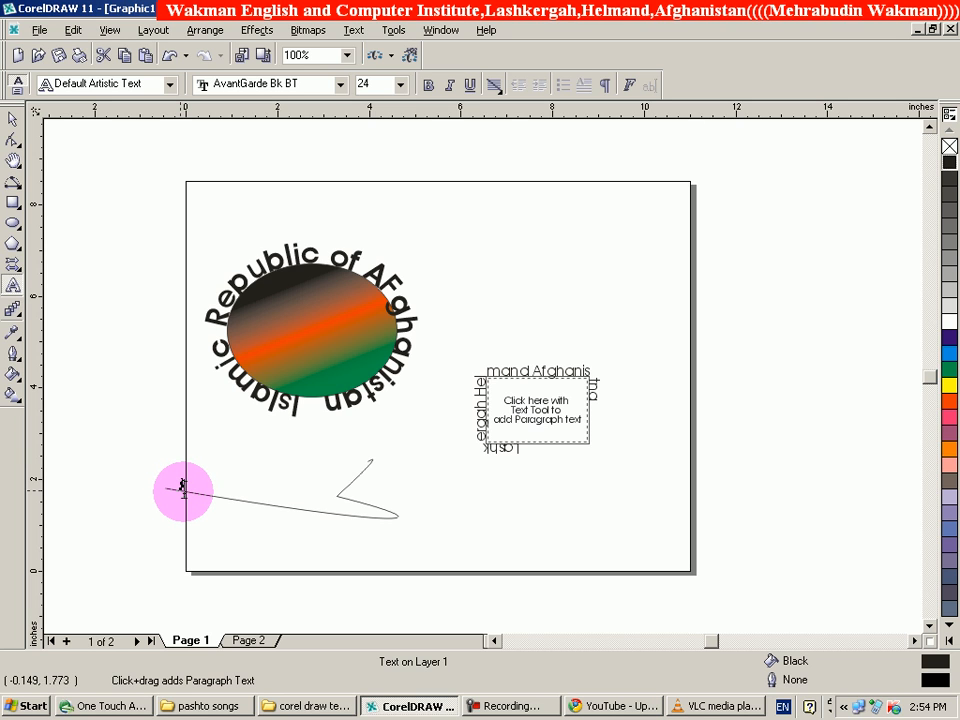
key(ctrl+v)
text(helmand)
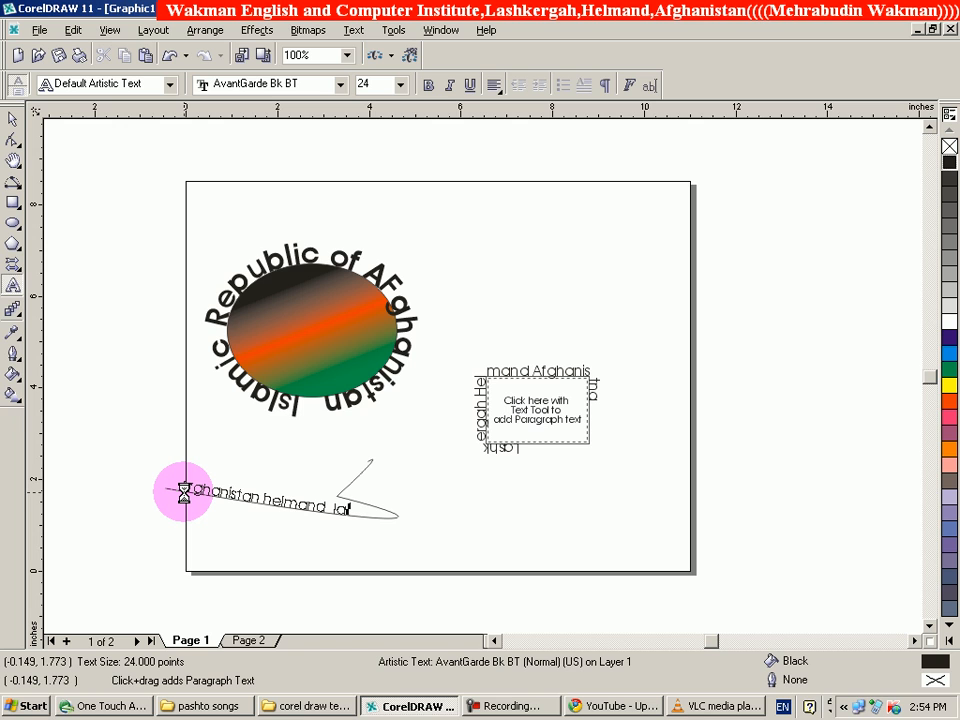
text( lashkergah kabul)
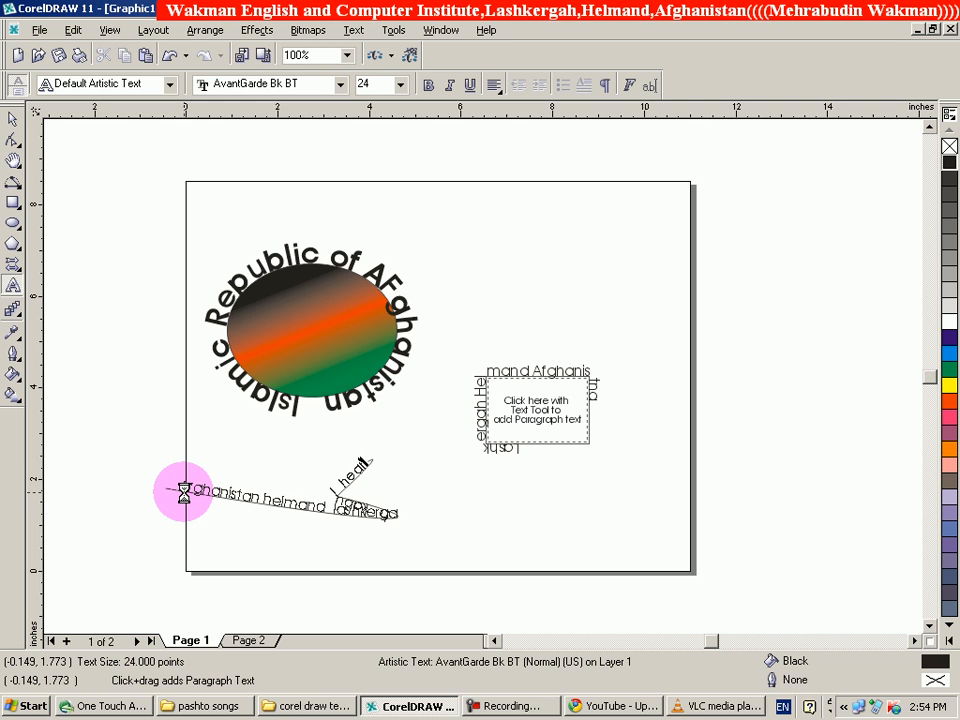
click(12, 118)
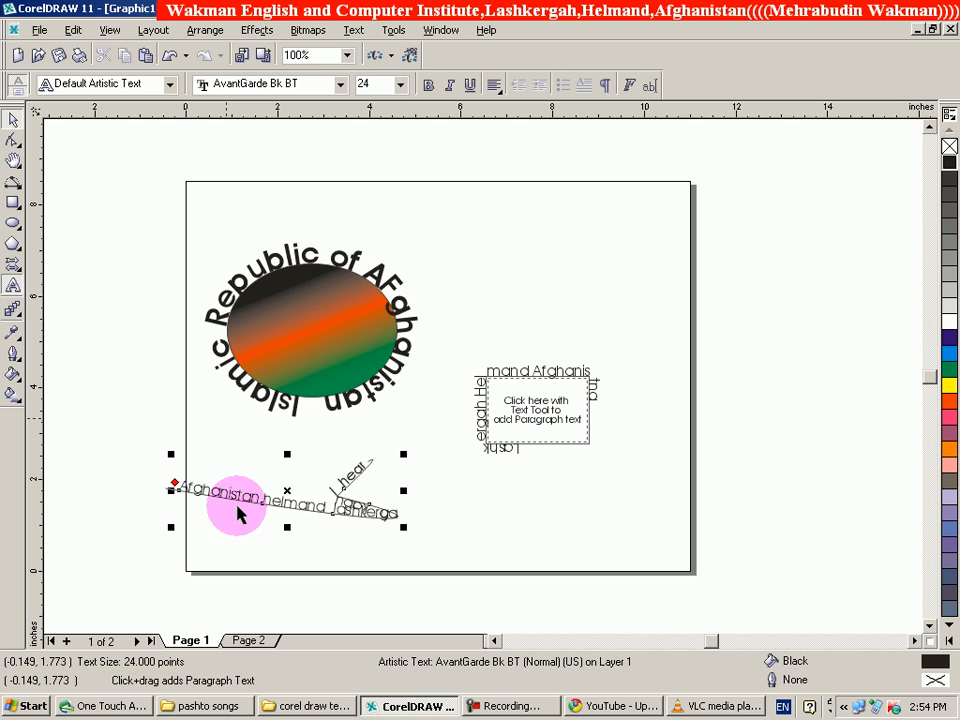
click(173, 484)
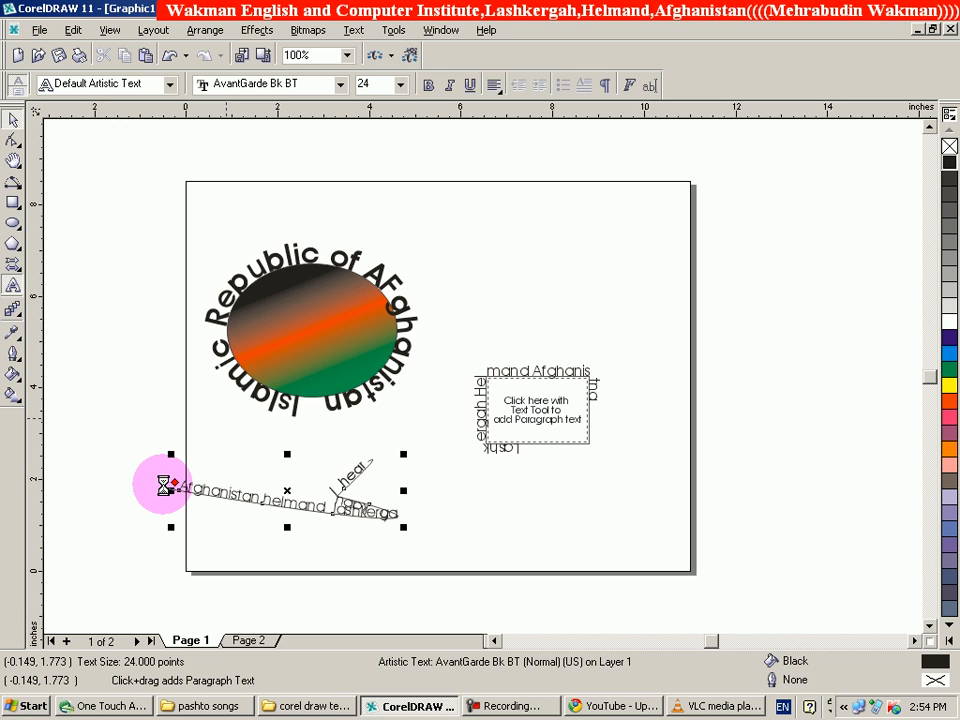
Step: Extend the start of the open curve slightly to the left, and enlarge the curve together with its text proportionally
drag(163, 486, 148, 477)
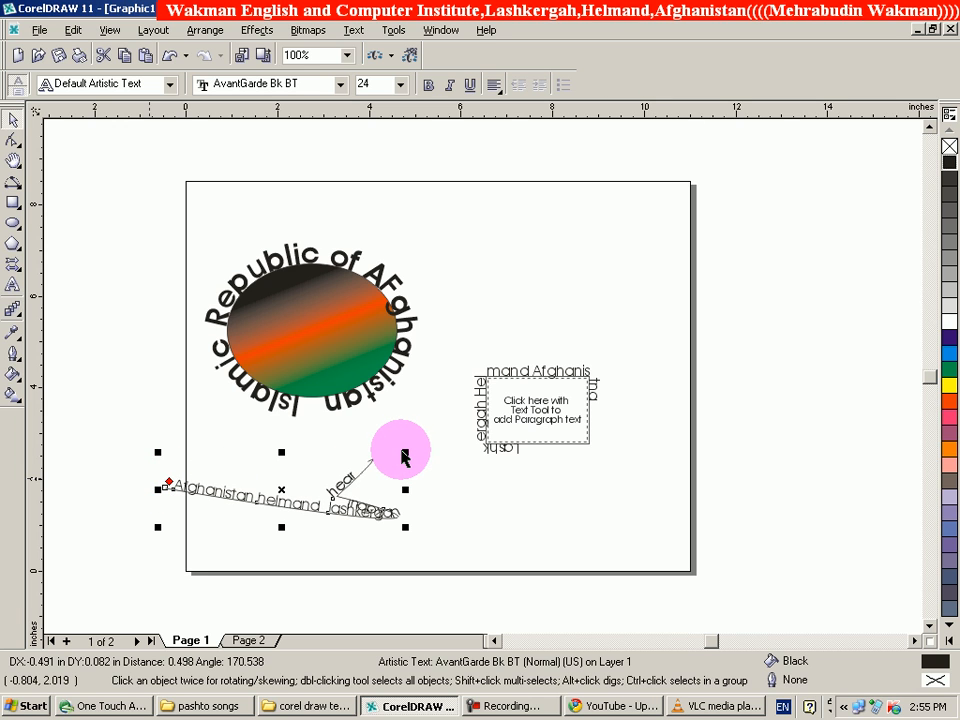
drag(404, 452, 500, 558)
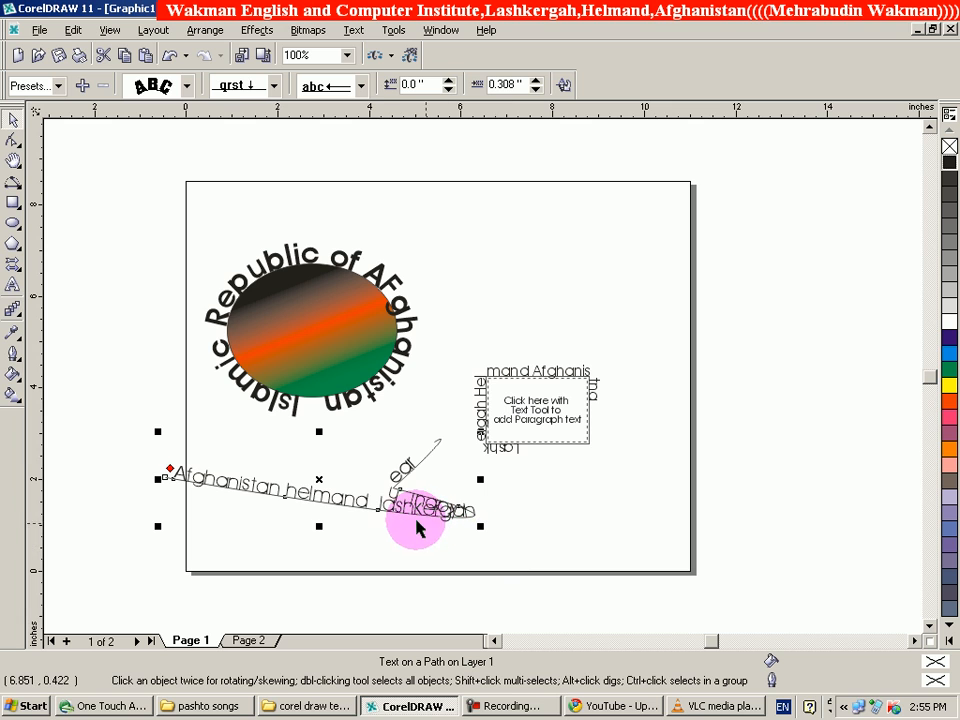
Step: Try to apply a different orientation style to the text on the open curve and view its horizontal placement options
click(188, 86)
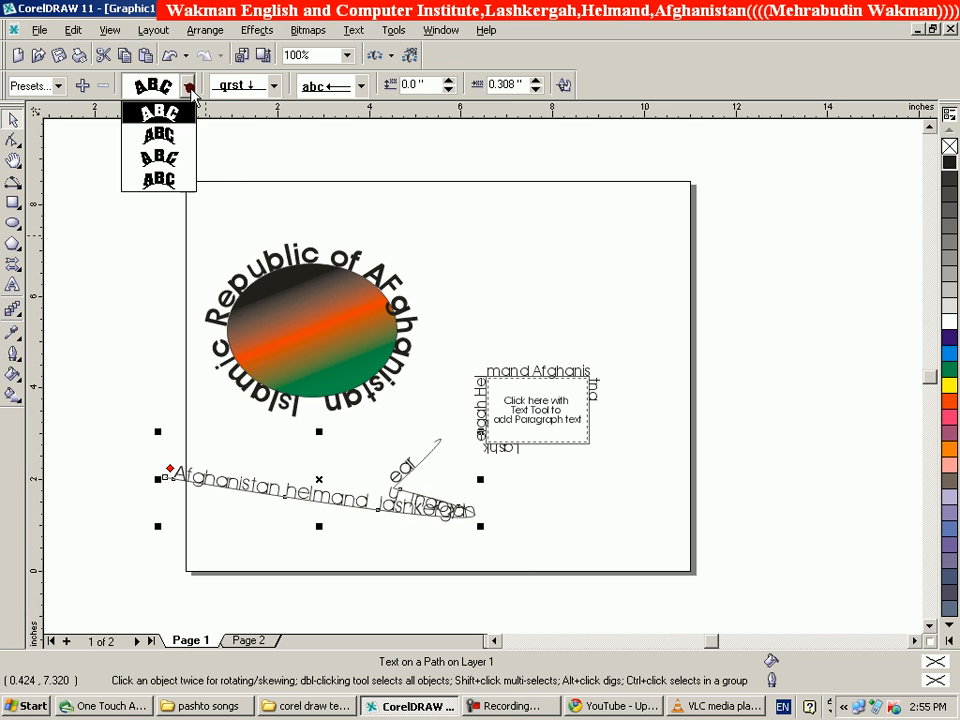
click(183, 165)
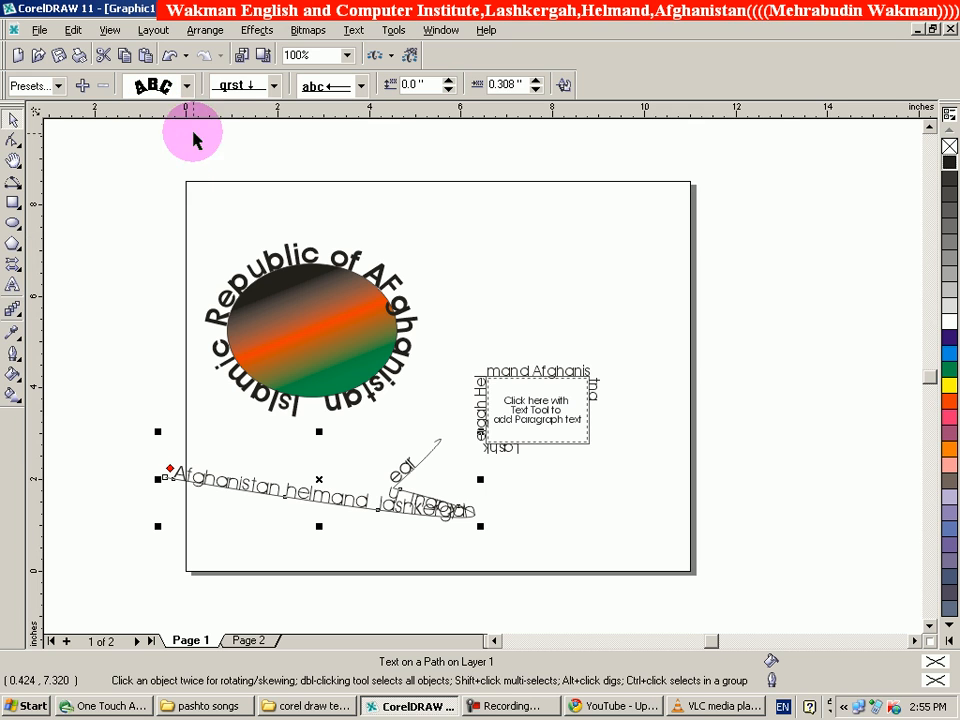
click(356, 86)
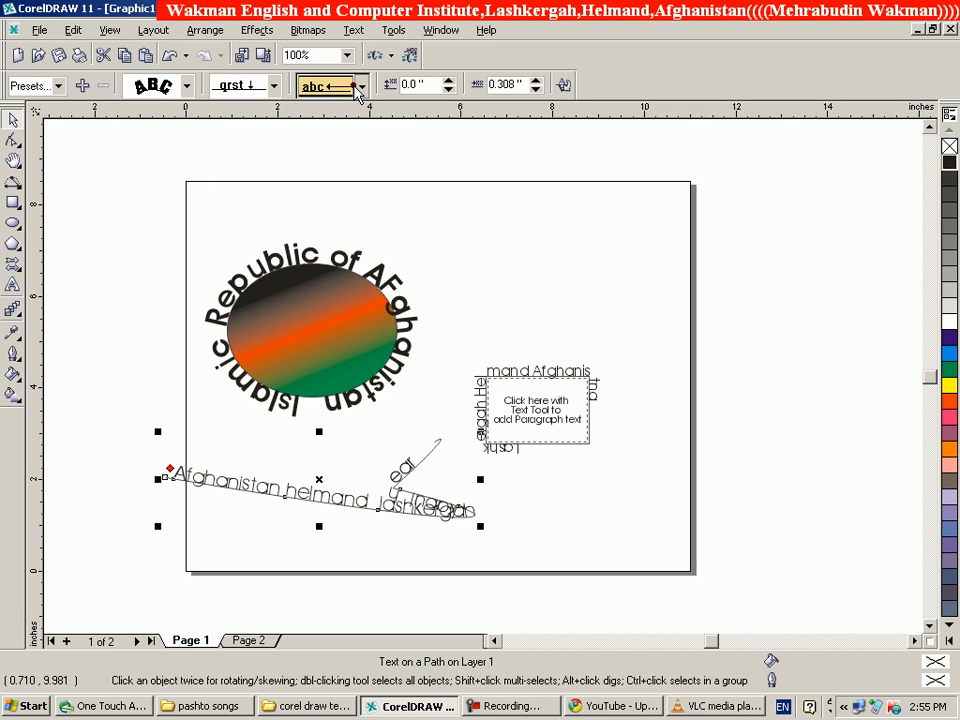
Step: Increase the distance of the text from the open curve so that it sits well above the line
click(448, 80)
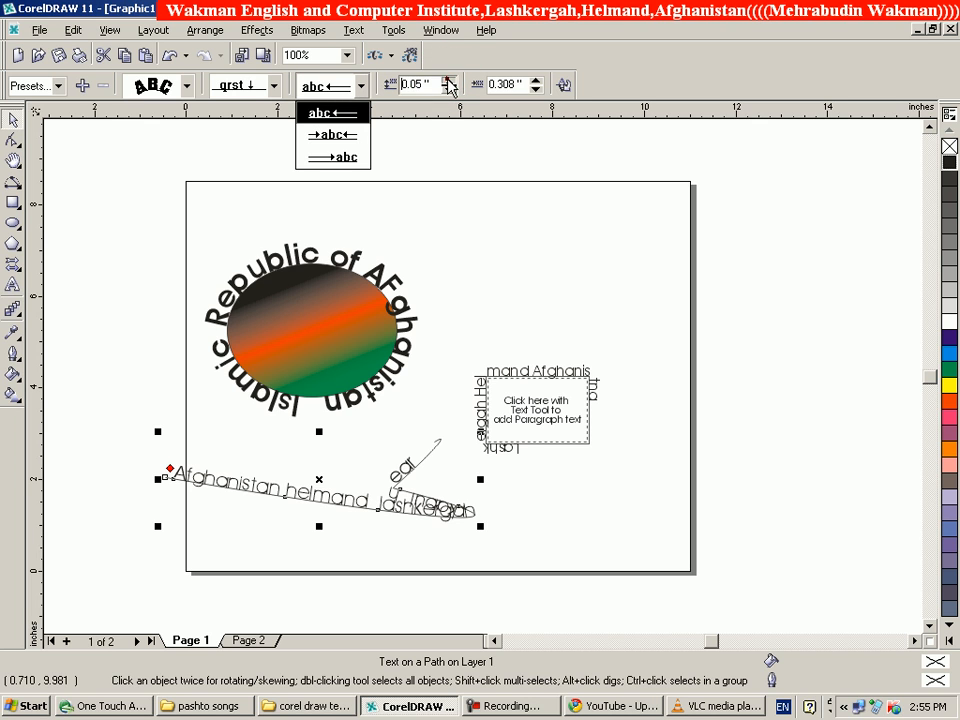
click(448, 80)
click(448, 80)
click(448, 80)
click(448, 80)
click(448, 80)
click(448, 80)
click(448, 80)
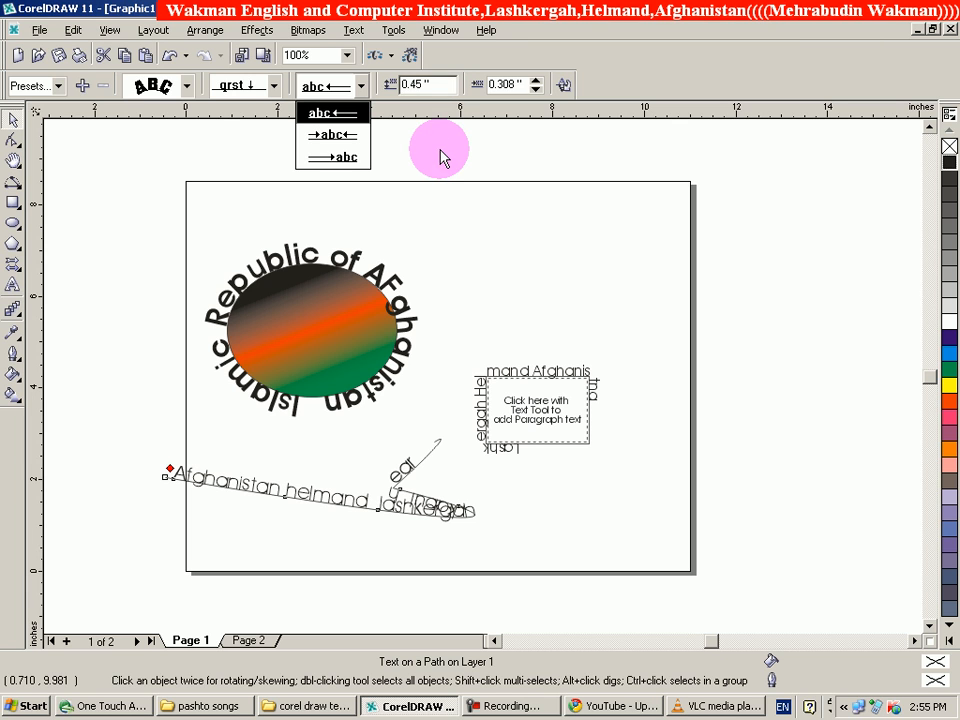
click(442, 155)
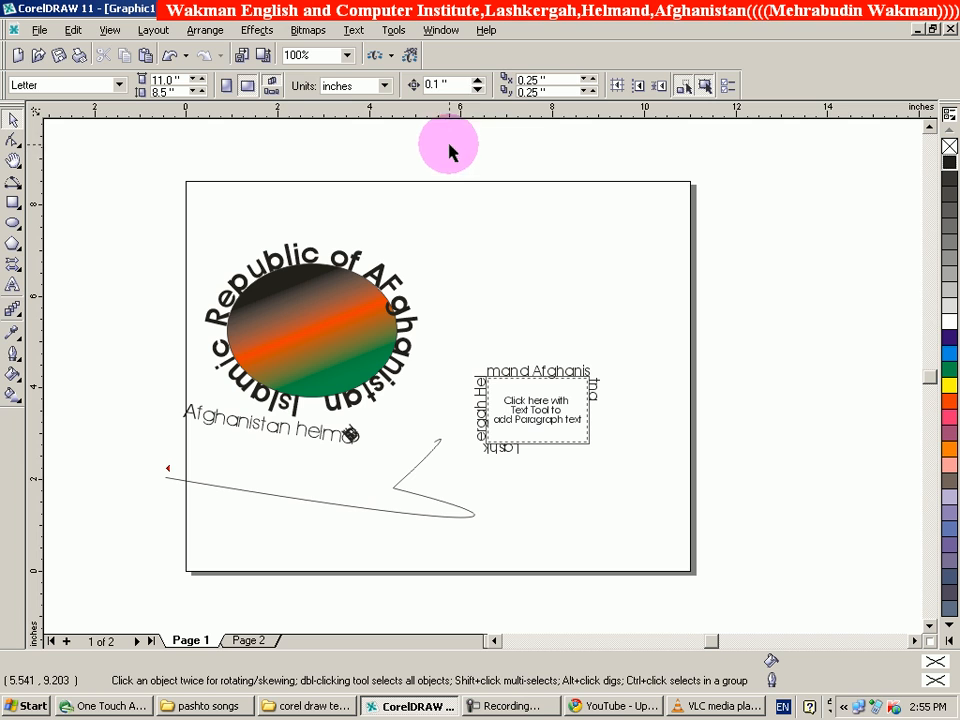
Step: Reduce the distance between the text and the open curve to 1.05 inches
click(479, 91)
click(479, 91)
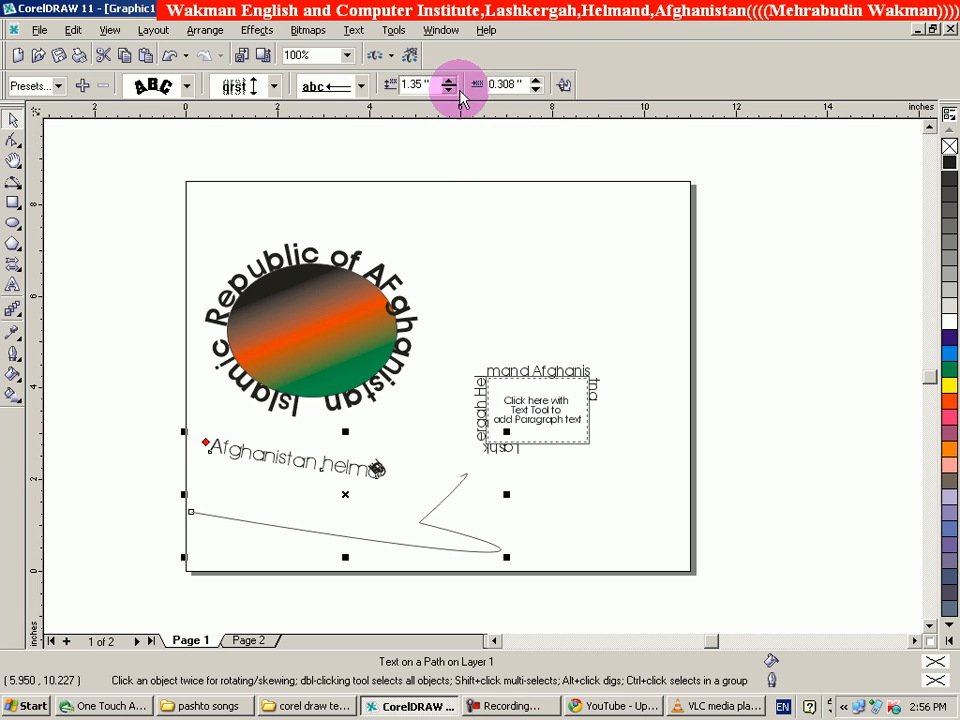
click(449, 89)
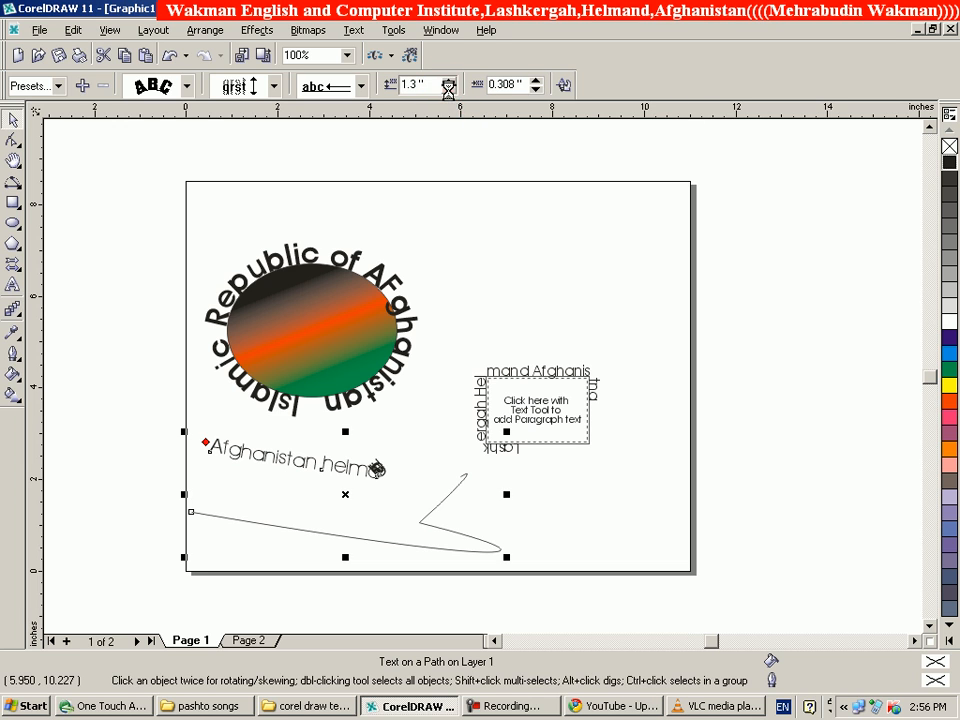
click(449, 89)
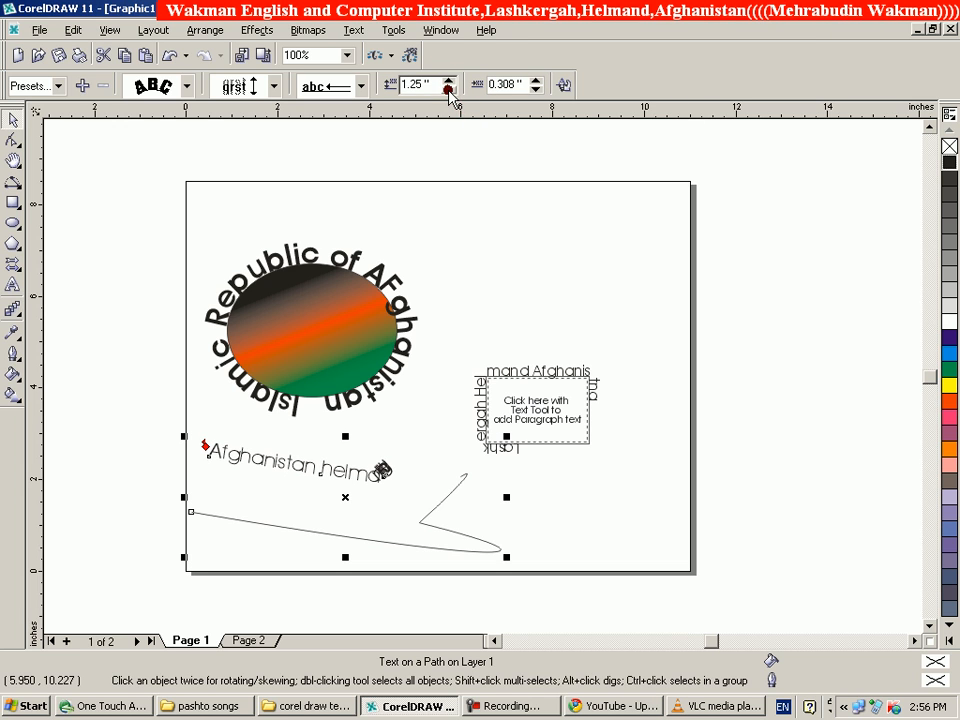
click(449, 89)
click(449, 89)
click(449, 89)
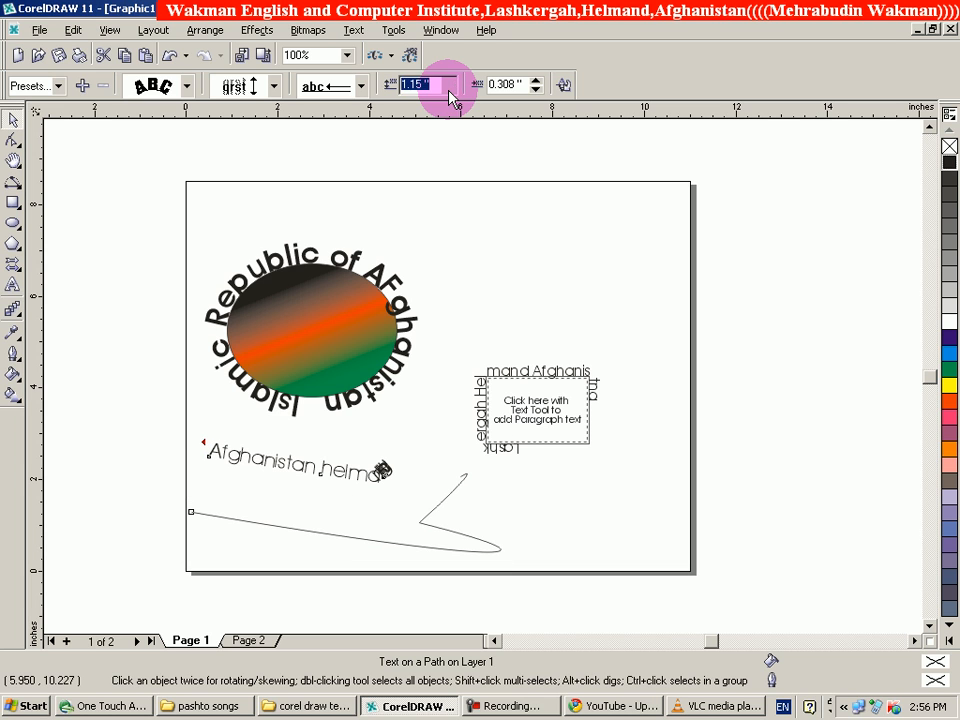
click(449, 90)
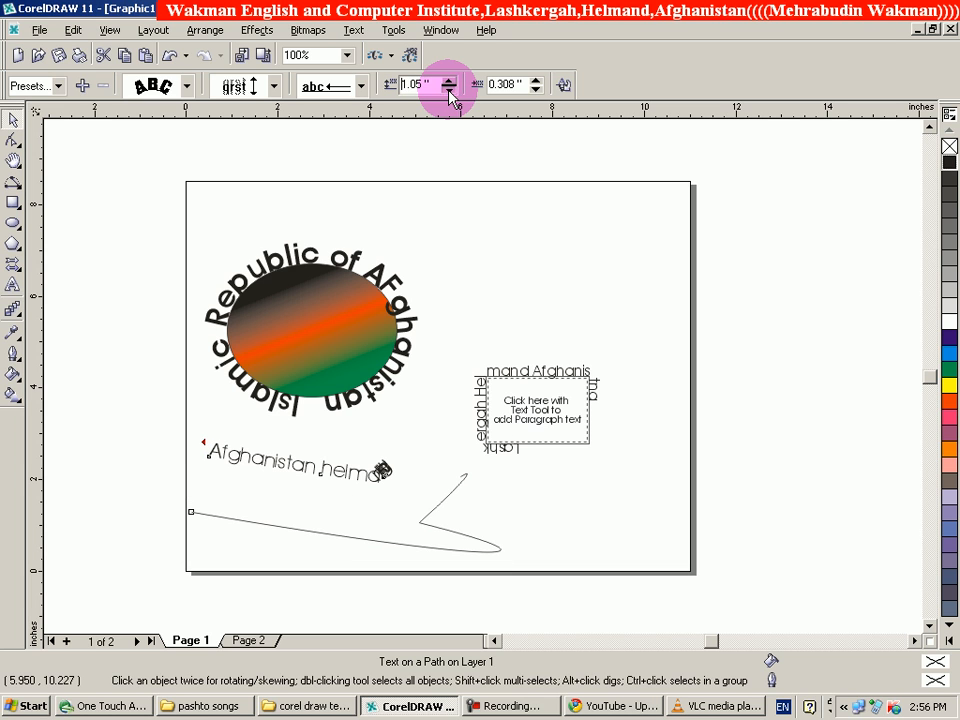